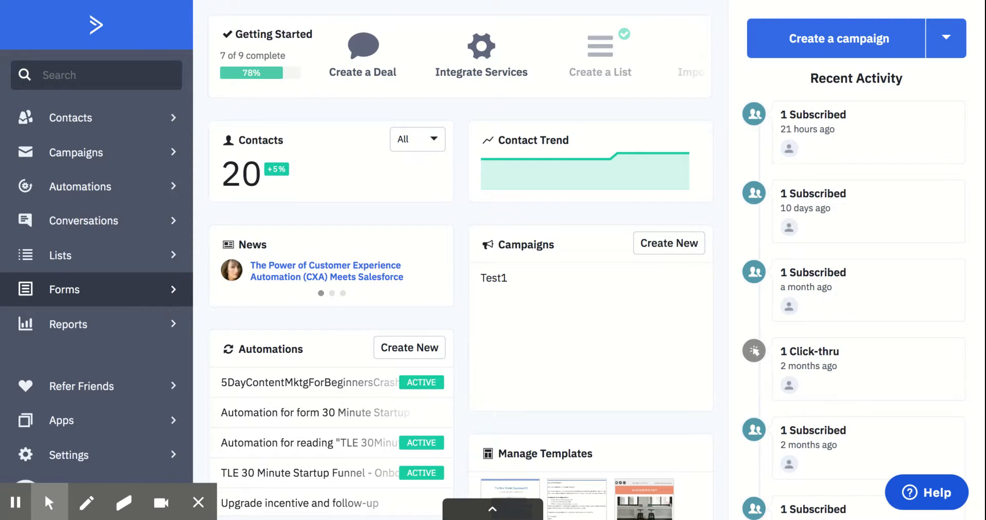
Step: Start a new inline form in the Forms section and name it Test1
{"action": "left_click", "coordinate": [65, 289]}
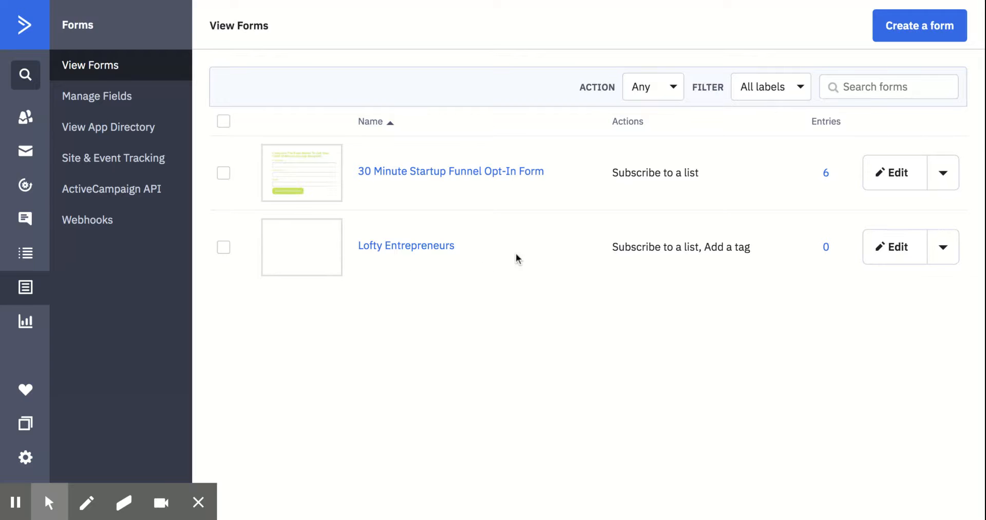
{"action": "left_click", "coordinate": [941, 41]}
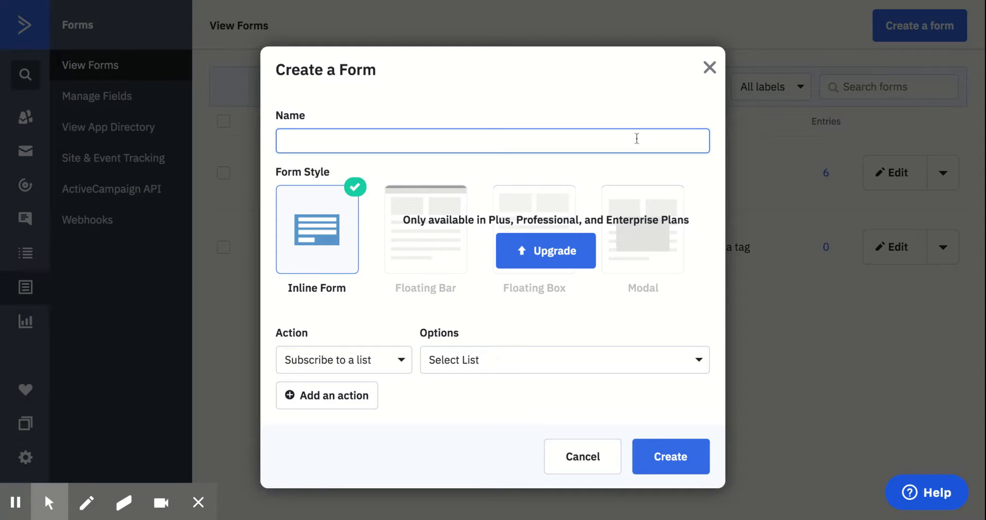
{"action": "type", "text": "Test1"}
Step: Set the form's action to Subscribe to a list, using the Test1 list
{"action": "left_click", "coordinate": [403, 363]}
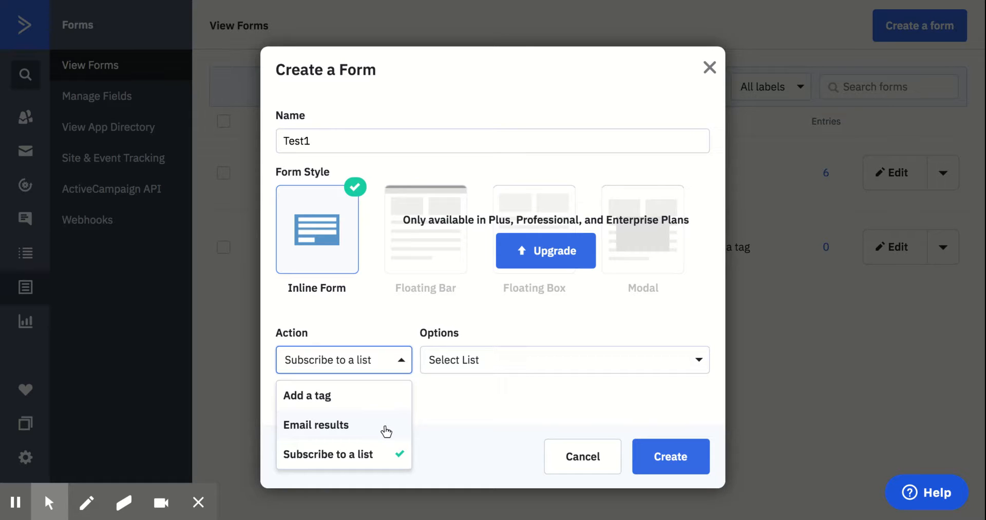
{"action": "left_click", "coordinate": [382, 459]}
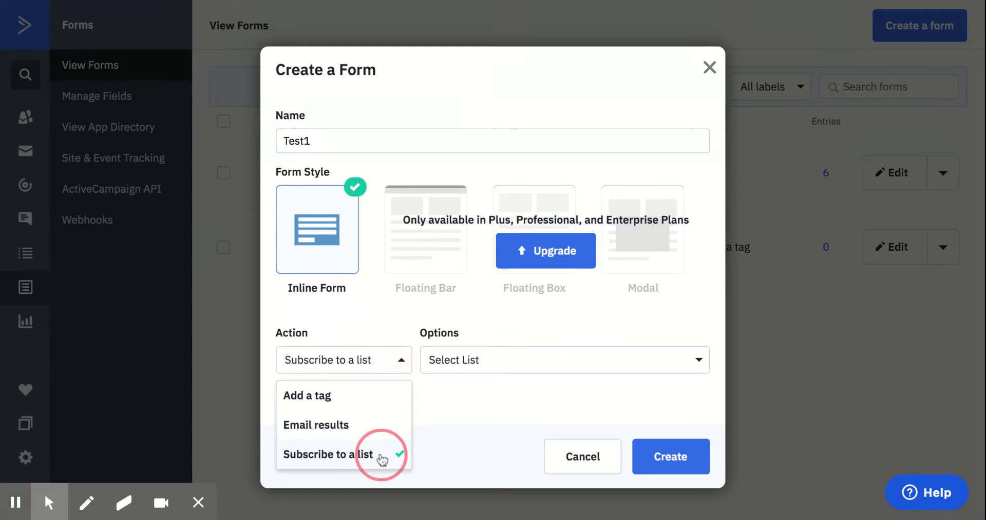
{"action": "left_click", "coordinate": [700, 364]}
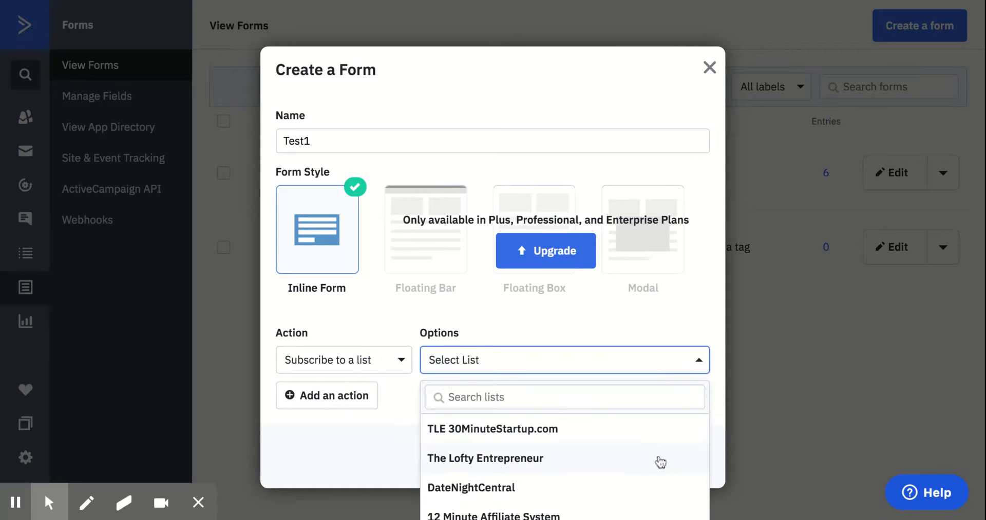
{"action": "scroll", "coordinate": [660, 463], "scroll_direction": "down", "scroll_amount": 1}
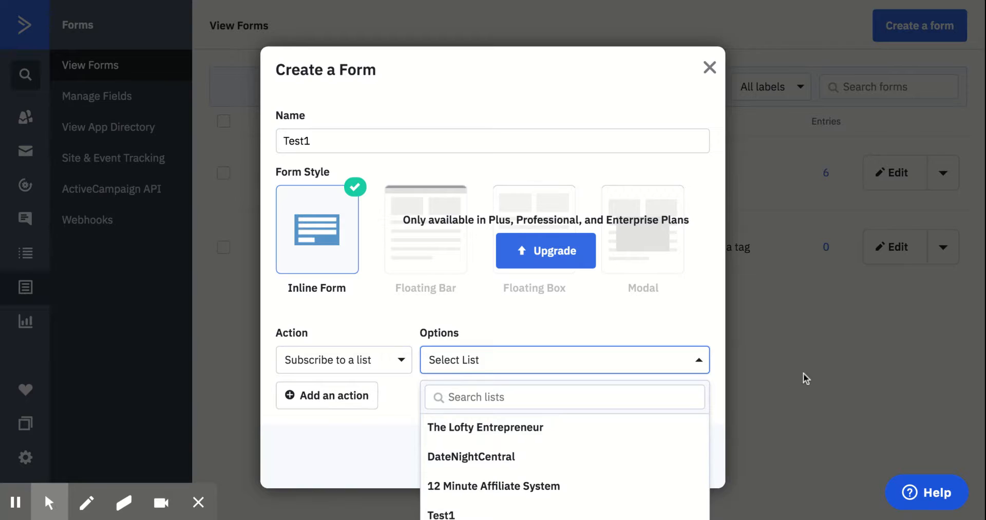
{"action": "scroll", "coordinate": [803, 374], "scroll_direction": "down", "scroll_amount": 1}
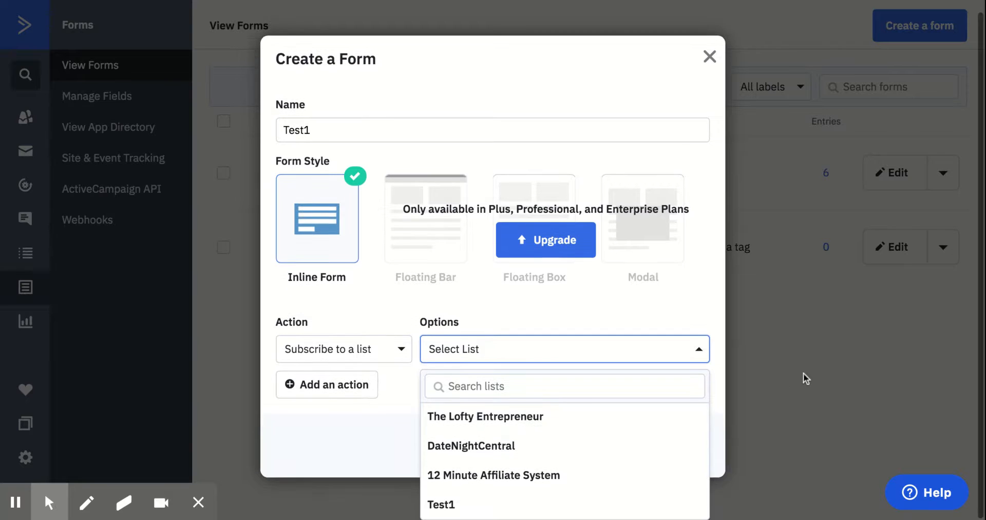
{"action": "left_click", "coordinate": [595, 506]}
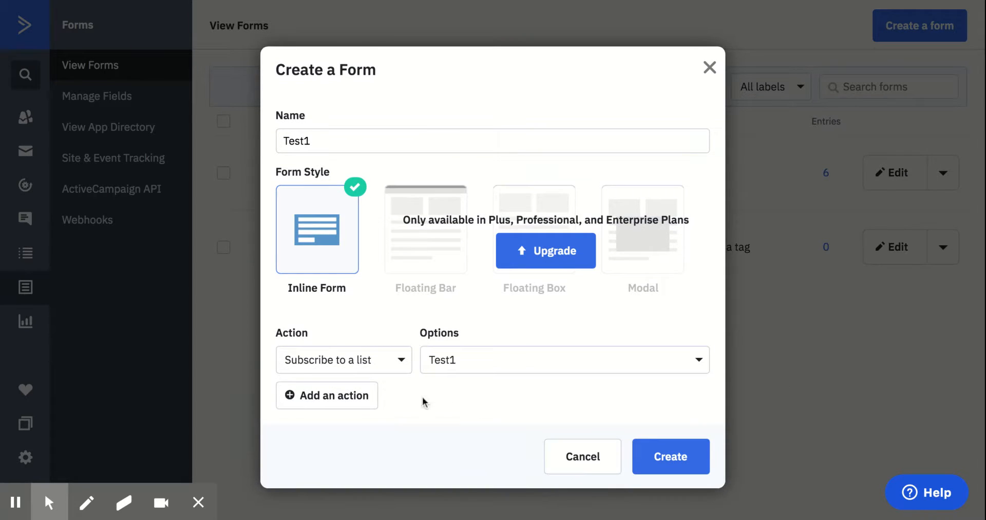
{"action": "left_click", "coordinate": [359, 404]}
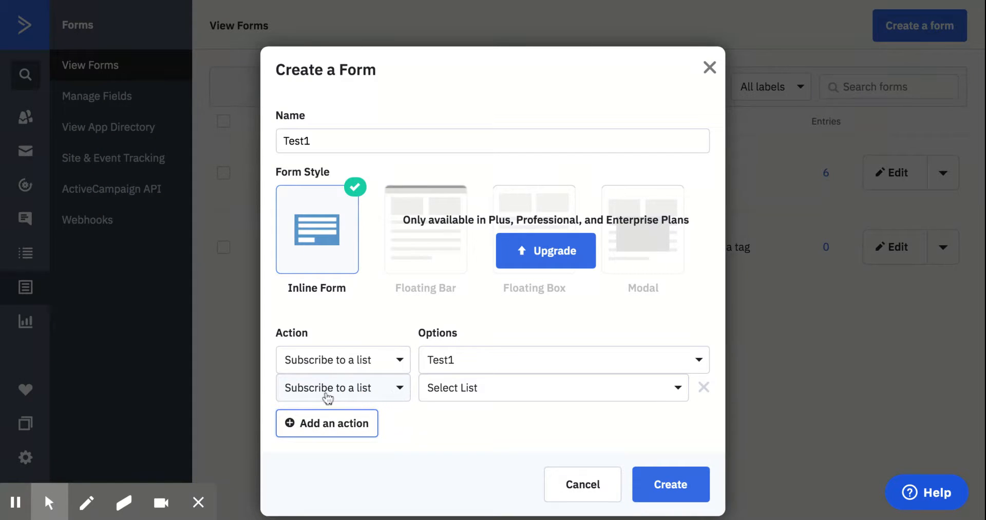
{"action": "left_click", "coordinate": [400, 394]}
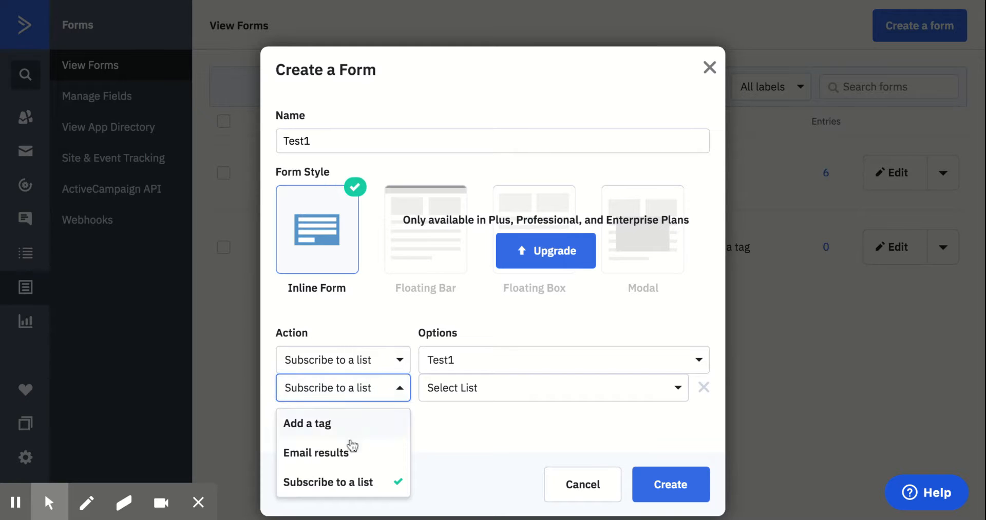
{"action": "left_click", "coordinate": [456, 434]}
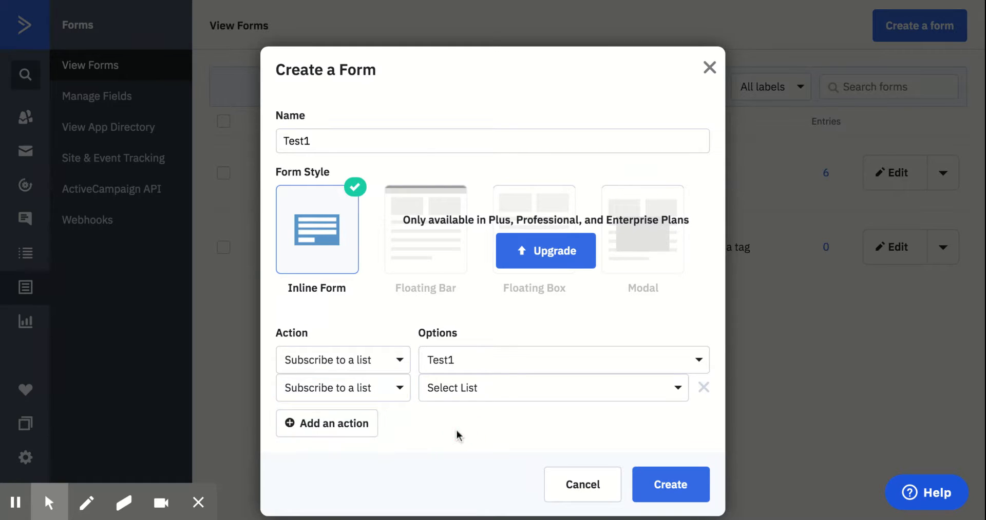
{"action": "left_click", "coordinate": [704, 390]}
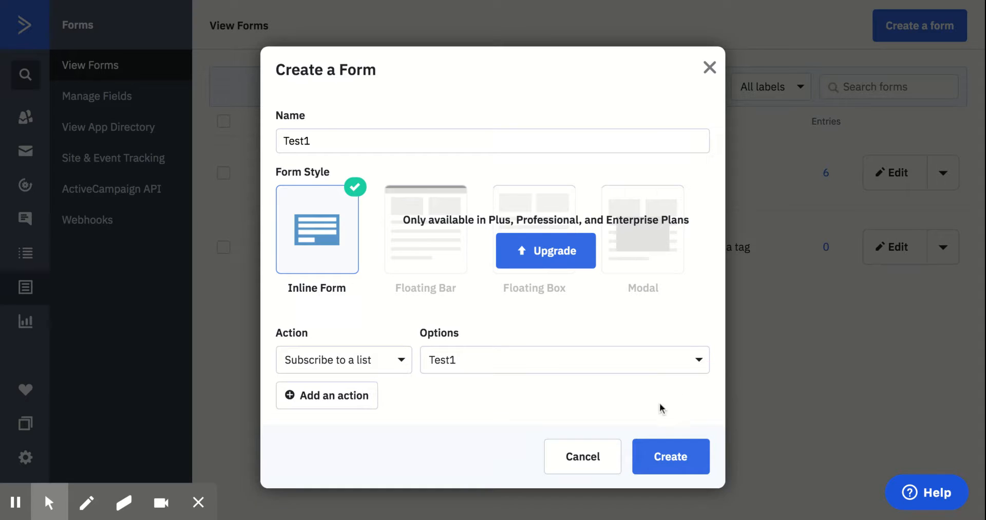
Step: Create the form and change its header text to "Headline Goes Here!"
{"action": "left_click", "coordinate": [671, 458]}
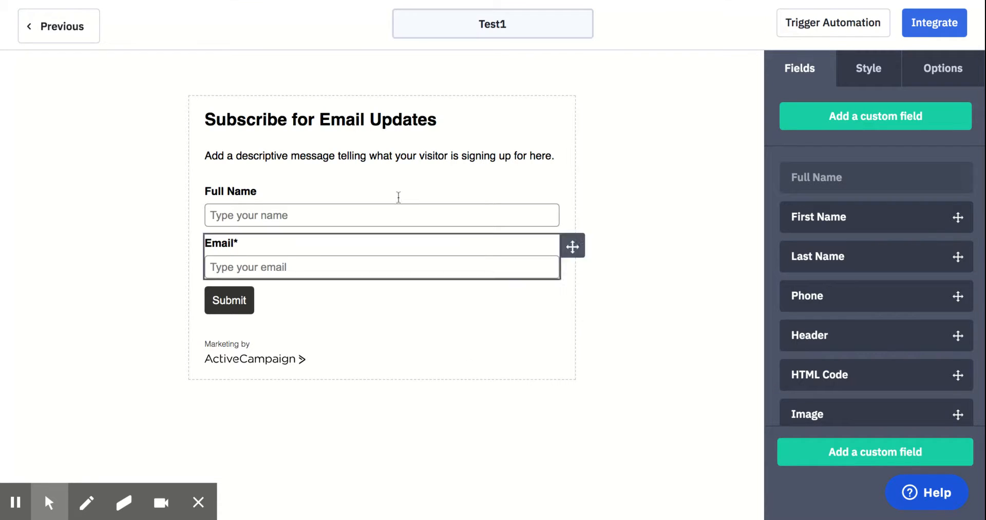
{"action": "left_click", "coordinate": [340, 117]}
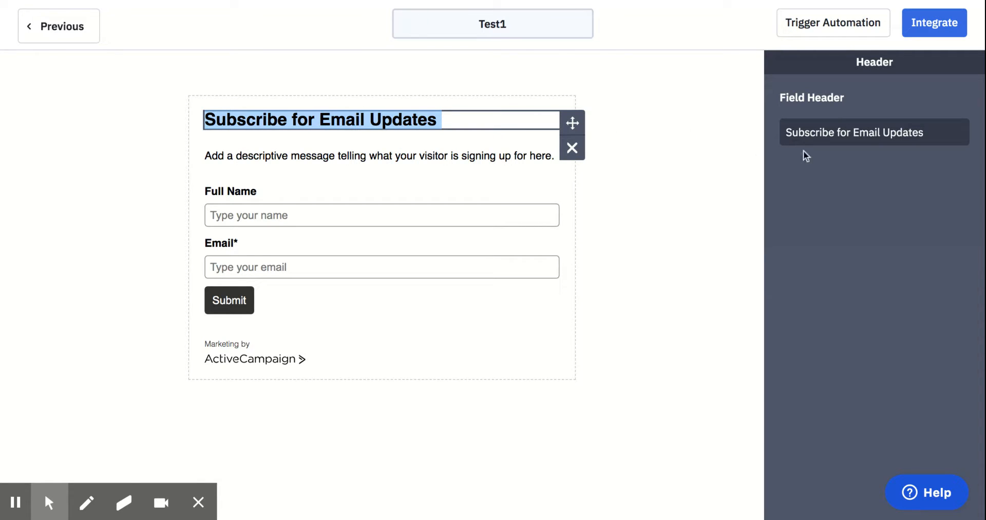
{"action": "triple_click", "coordinate": [817, 132]}
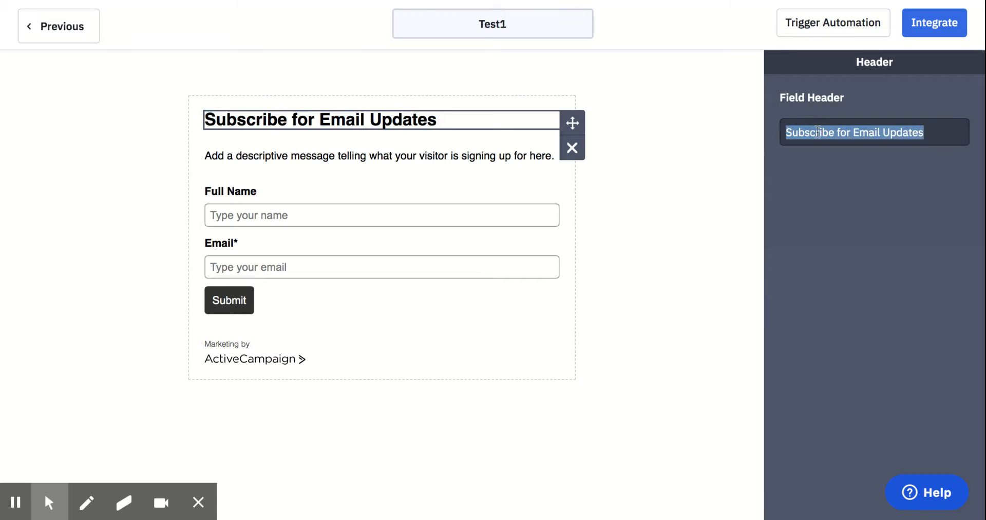
{"action": "type", "text": "He"}
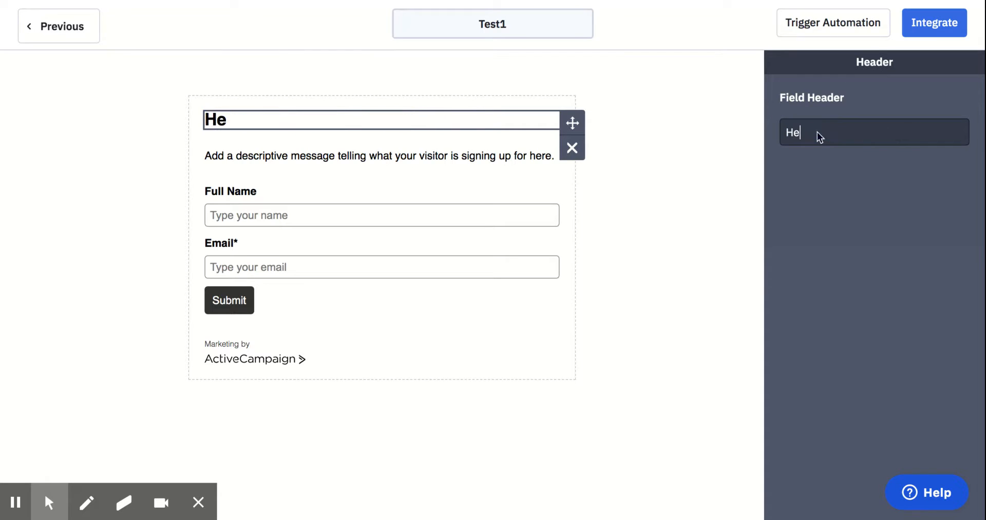
{"action": "type", "text": "adline Goes Here"}
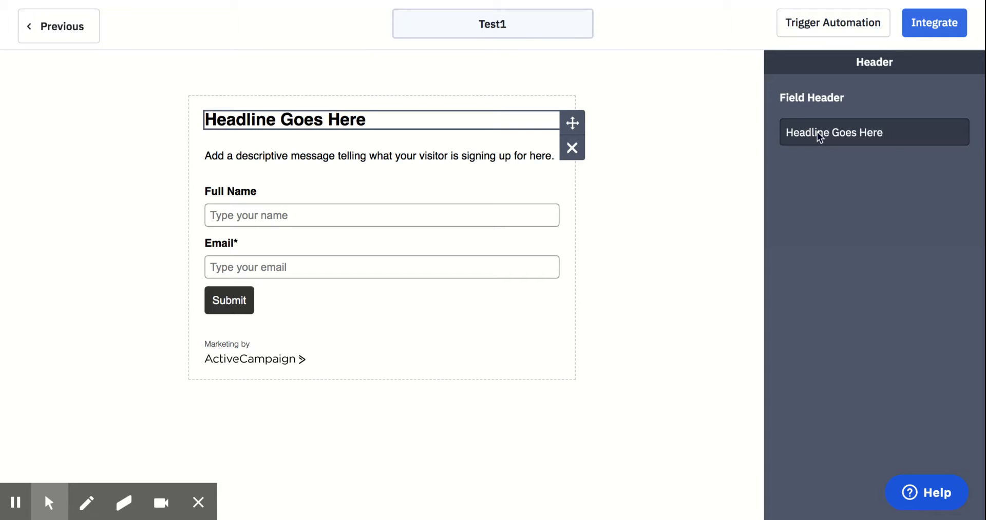
{"action": "type", "text": "!"}
Step: Examine the HTML code of the descriptive message, highlighting the text between its paragraph tags
{"action": "left_click", "coordinate": [497, 154]}
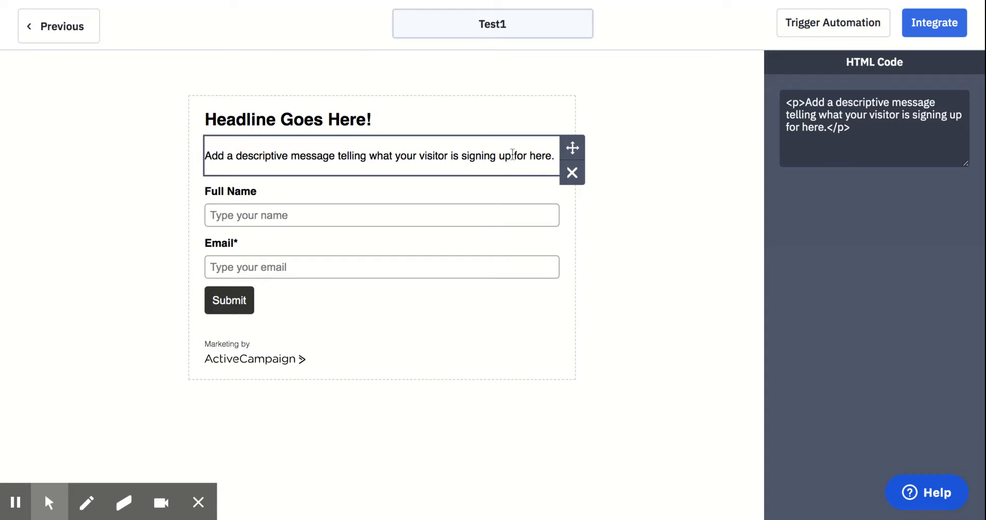
{"action": "left_click", "coordinate": [805, 102]}
{"action": "left_click_drag", "start_coordinate": [806, 103], "coordinate": [824, 127]}
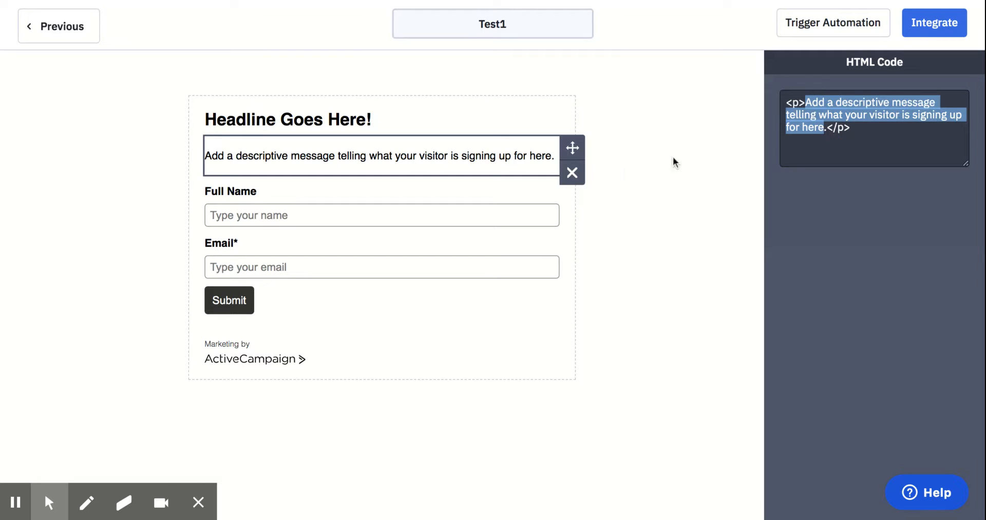
{"action": "left_click", "coordinate": [567, 223]}
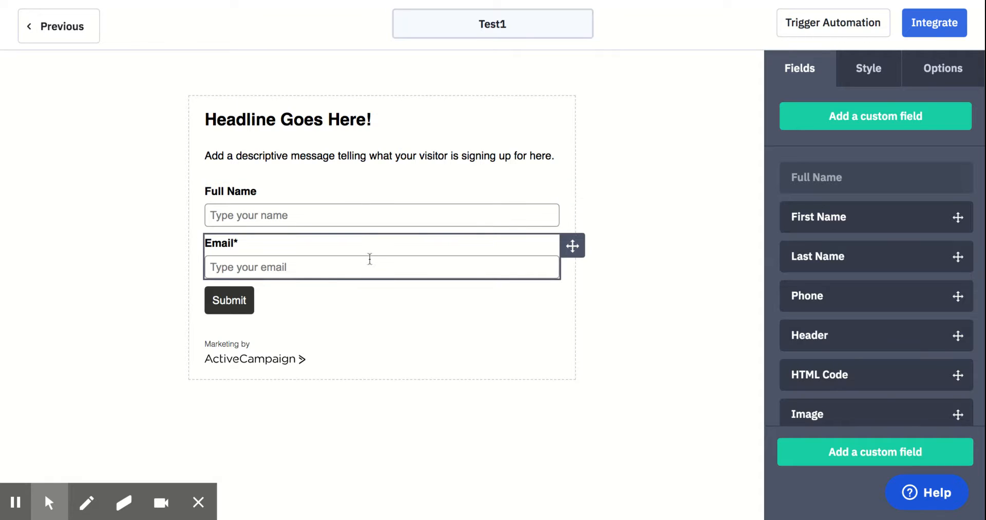
Step: Change the submit button's label to "Access The Course Now!"
{"action": "left_click", "coordinate": [230, 304]}
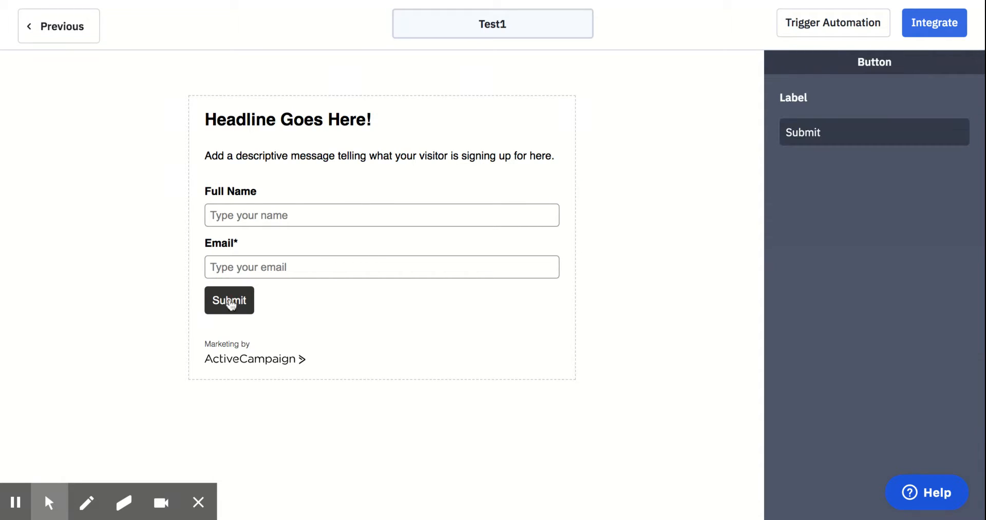
{"action": "double_click", "coordinate": [815, 133]}
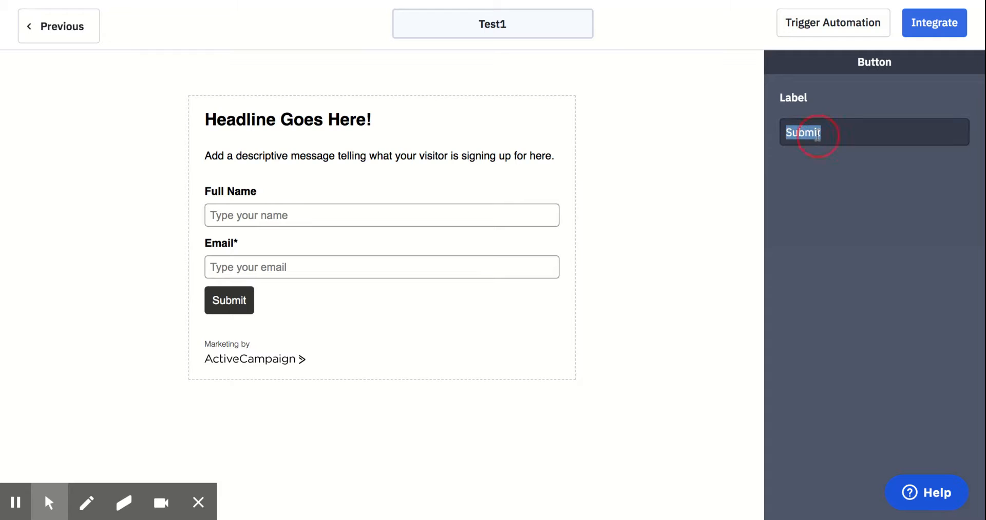
{"action": "type", "text": "A"}
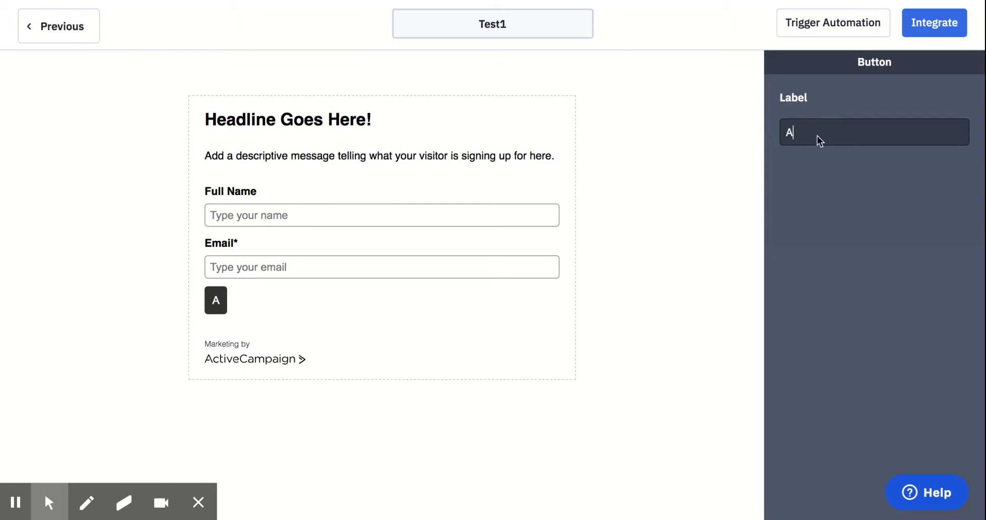
{"action": "type", "text": "ccess The COu"}
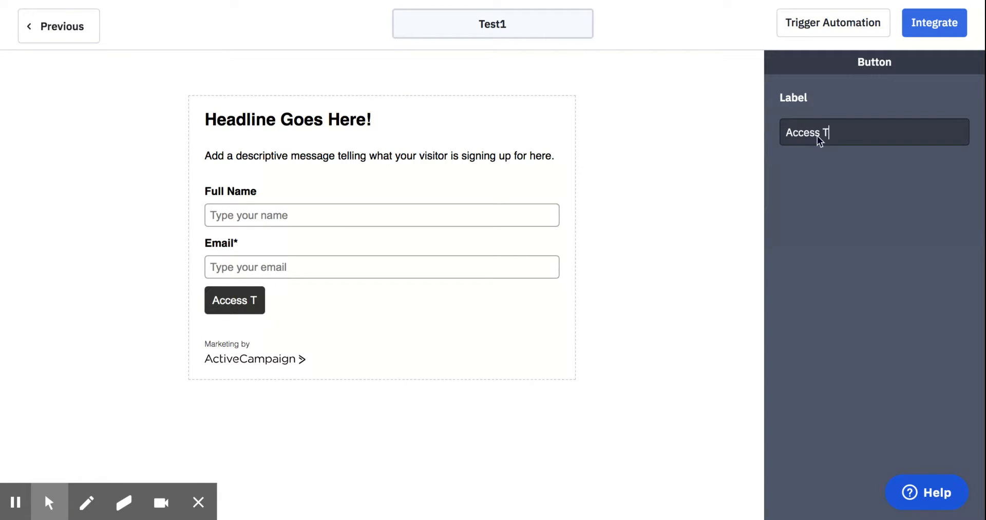
{"action": "key", "text": "BackSpace"}
{"action": "key", "text": "BackSpace"}
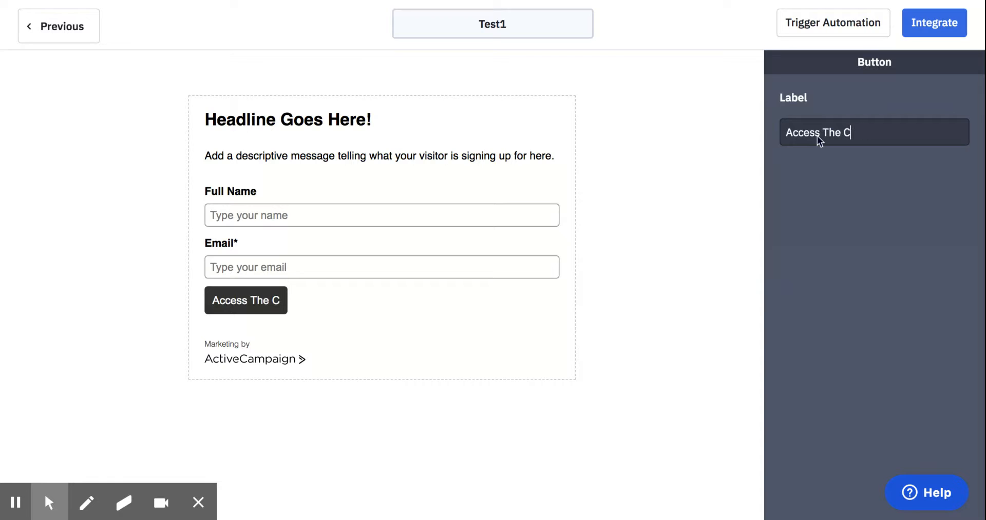
{"action": "type", "text": "u"}
{"action": "key", "text": "BackSpace"}
{"action": "type", "text": "ourse"}
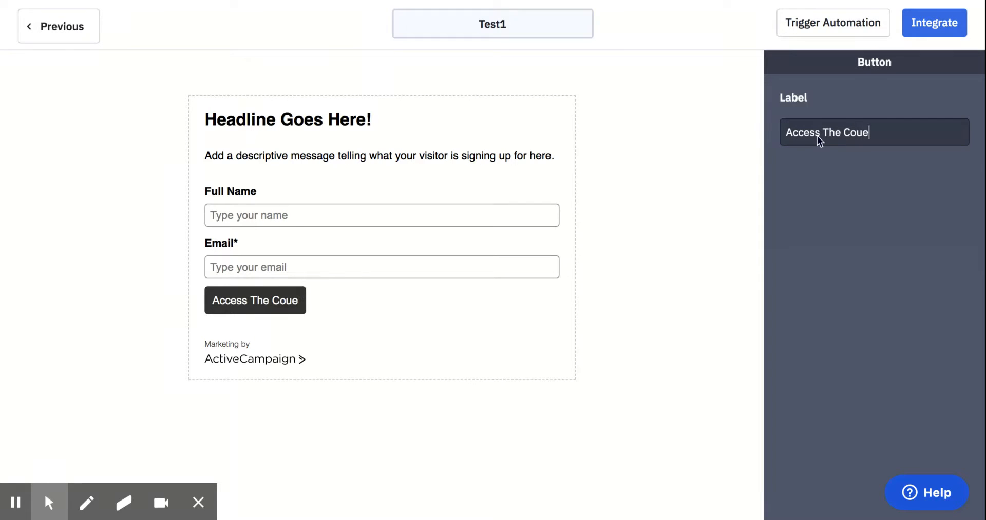
{"action": "key", "text": "BackSpace"}
{"action": "key", "text": "BackSpace"}
{"action": "key", "text": "BackSpace"}
{"action": "type", "text": "rse Now!"}
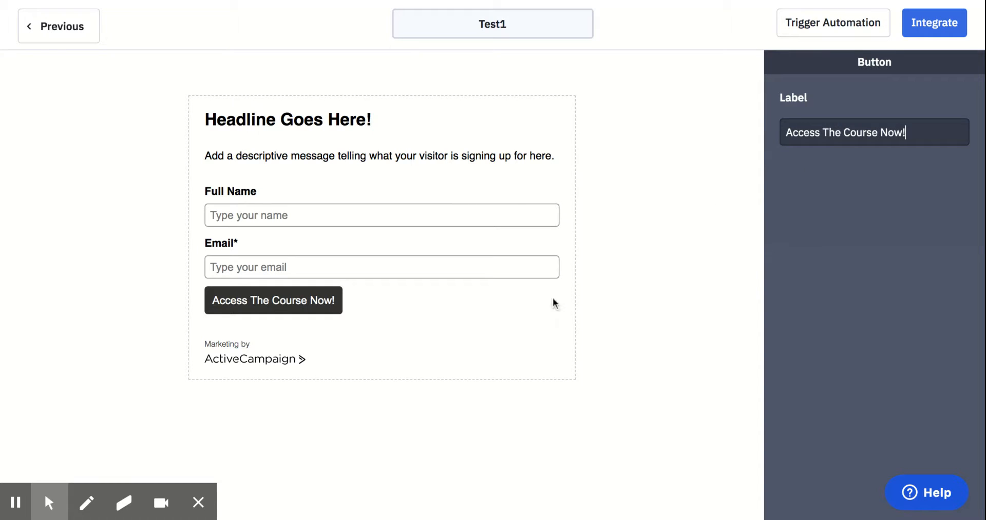
Step: Add a Phone field to the form between the Email field and the submit button
{"action": "left_click", "coordinate": [523, 291]}
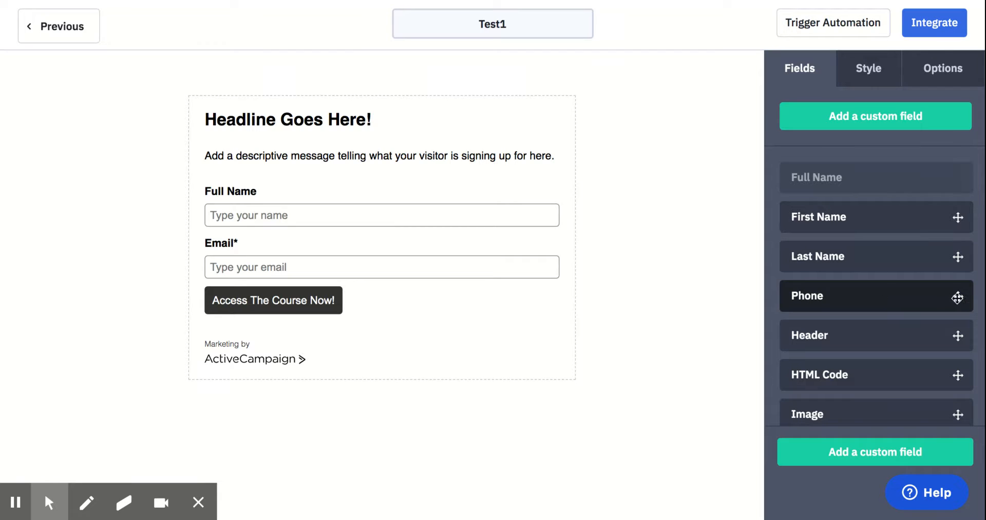
{"action": "left_click_drag", "start_coordinate": [960, 297], "coordinate": [398, 314]}
{"action": "left_click_drag", "start_coordinate": [377, 281], "coordinate": [377, 276]}
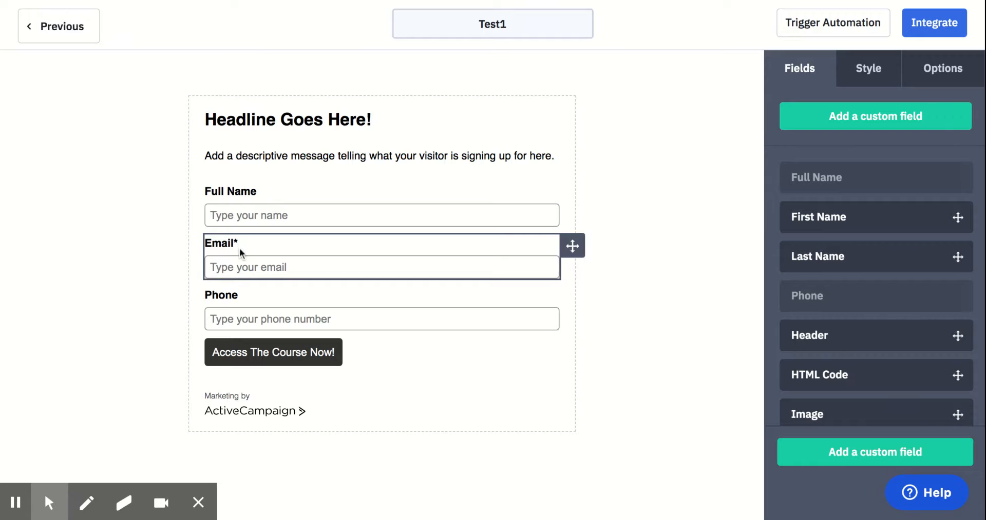
Step: Make the Full Name field required and close its settings
{"action": "left_click", "coordinate": [280, 216]}
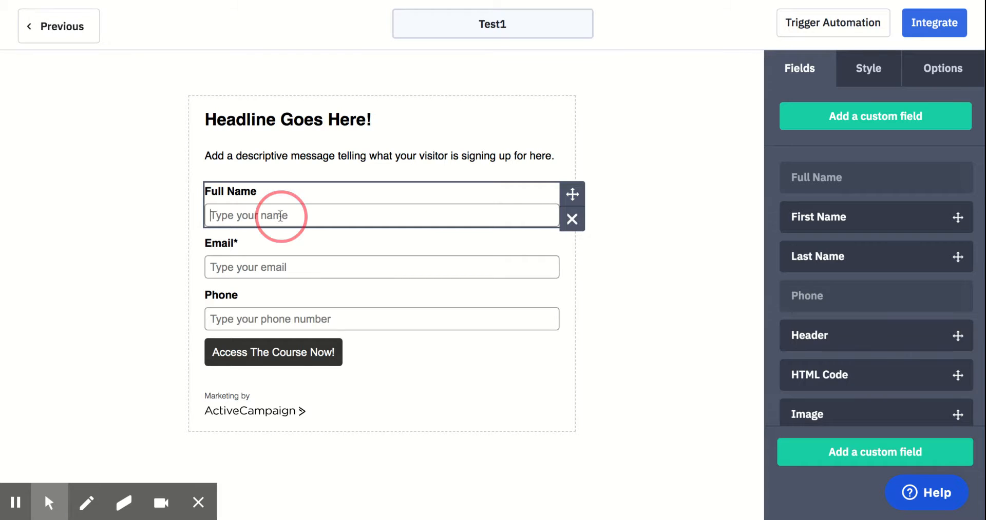
{"action": "left_click", "coordinate": [137, 231]}
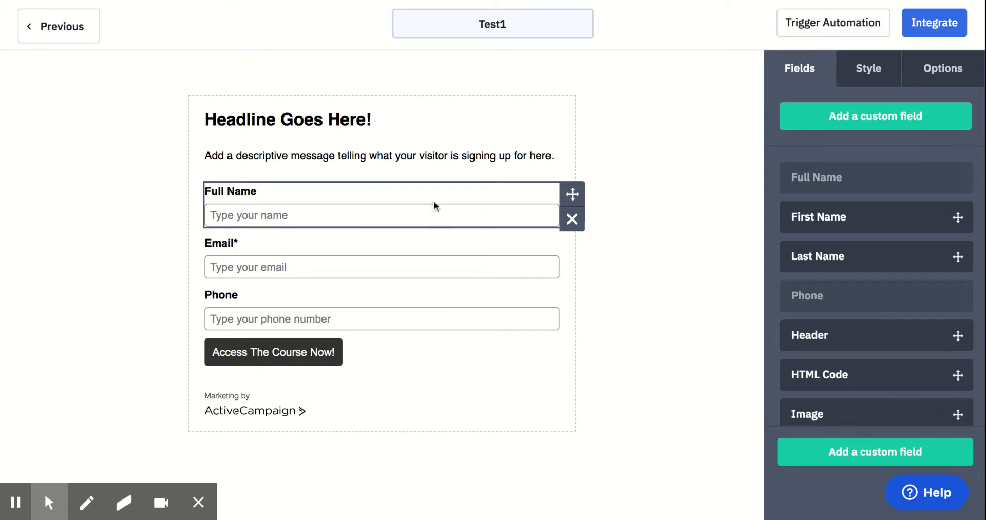
{"action": "left_click", "coordinate": [512, 214]}
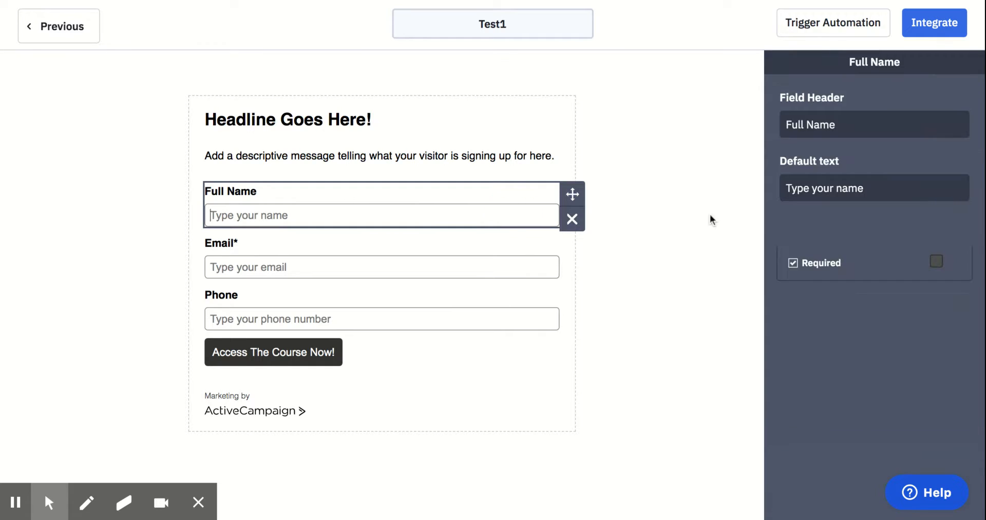
{"action": "left_click", "coordinate": [710, 217]}
{"action": "left_click", "coordinate": [534, 216]}
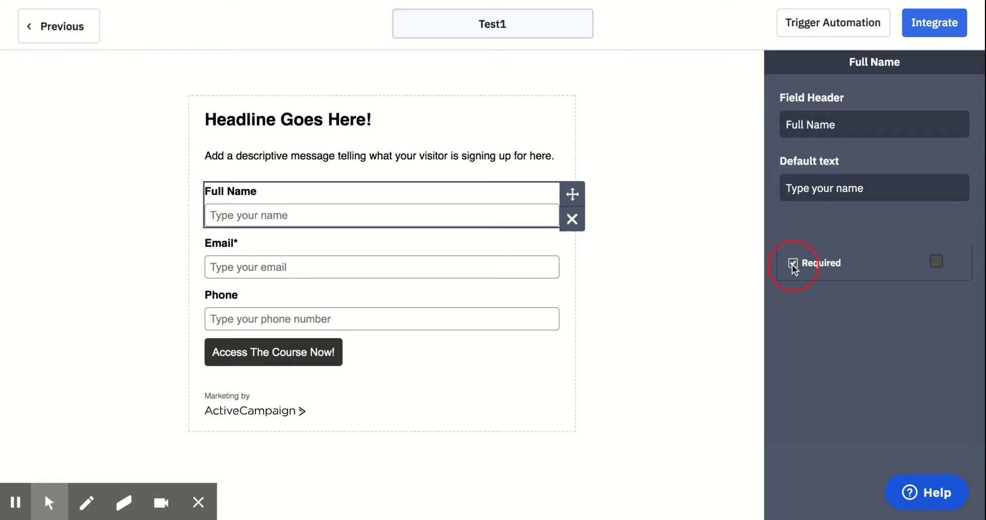
{"action": "left_click", "coordinate": [936, 263]}
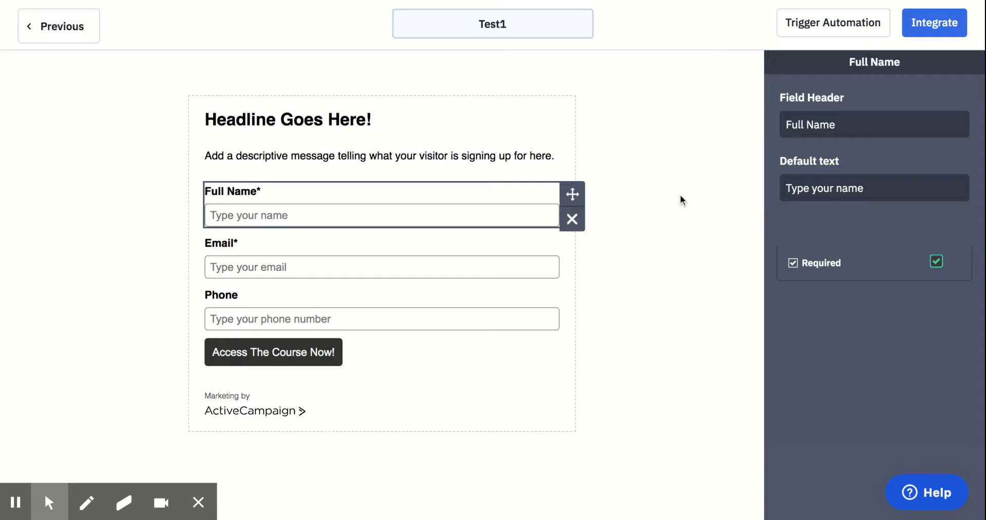
{"action": "left_click", "coordinate": [666, 184]}
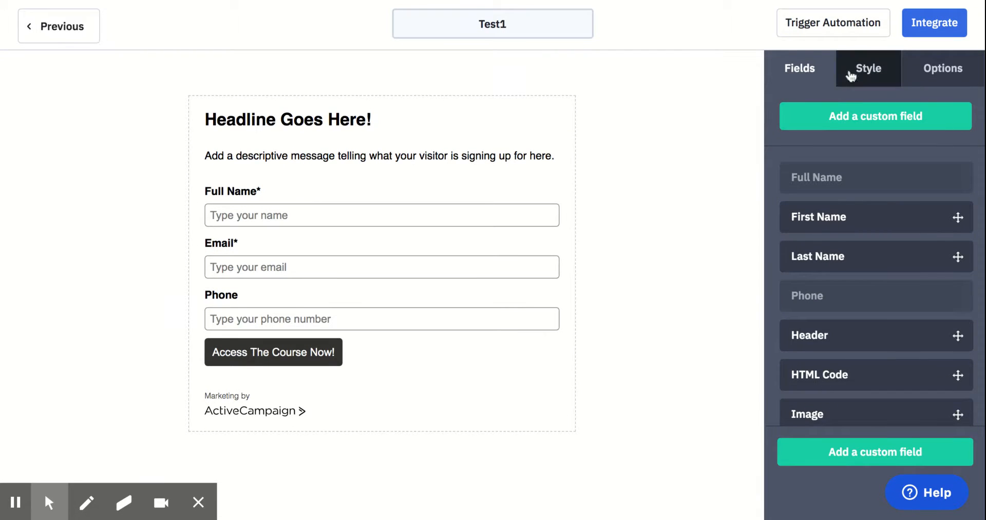
Step: Try the side-by-side form layout, and switch back to the stacked layout
{"action": "left_click", "coordinate": [872, 74]}
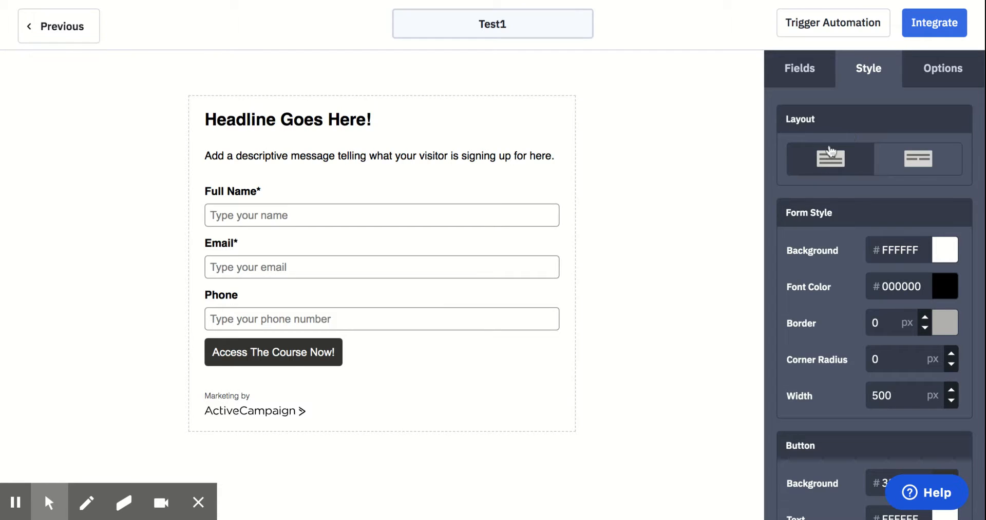
{"action": "left_click", "coordinate": [924, 163]}
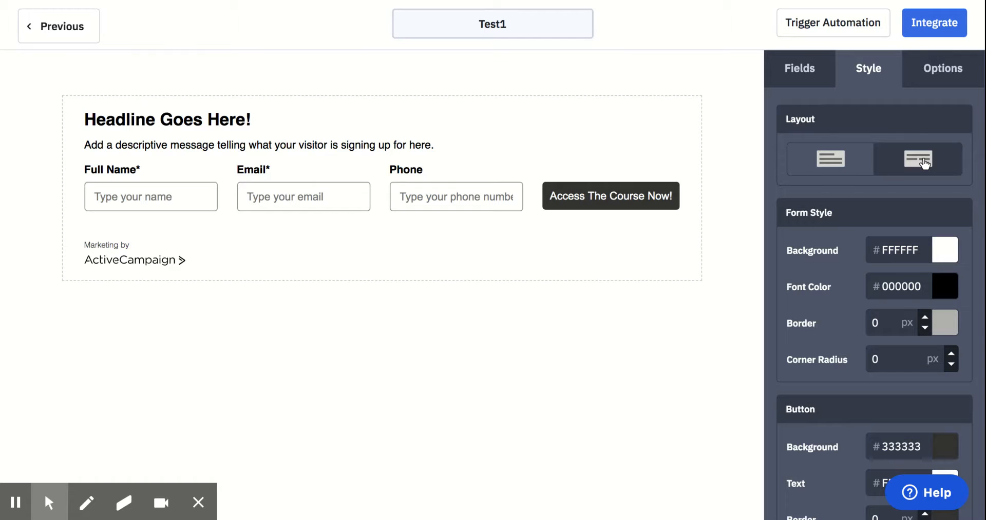
{"action": "left_click", "coordinate": [834, 160]}
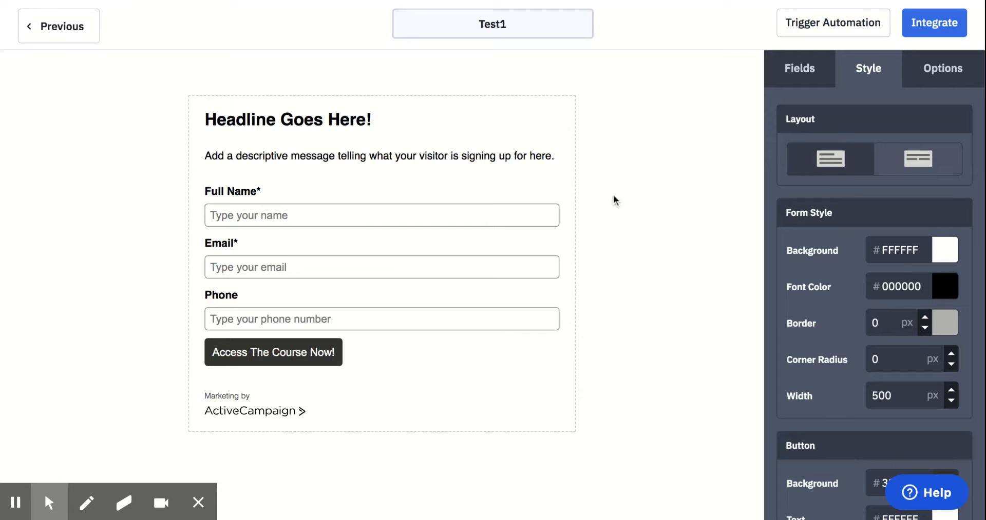
Step: Set the form's background color to dark red, 8F0E0E
{"action": "left_click", "coordinate": [946, 250]}
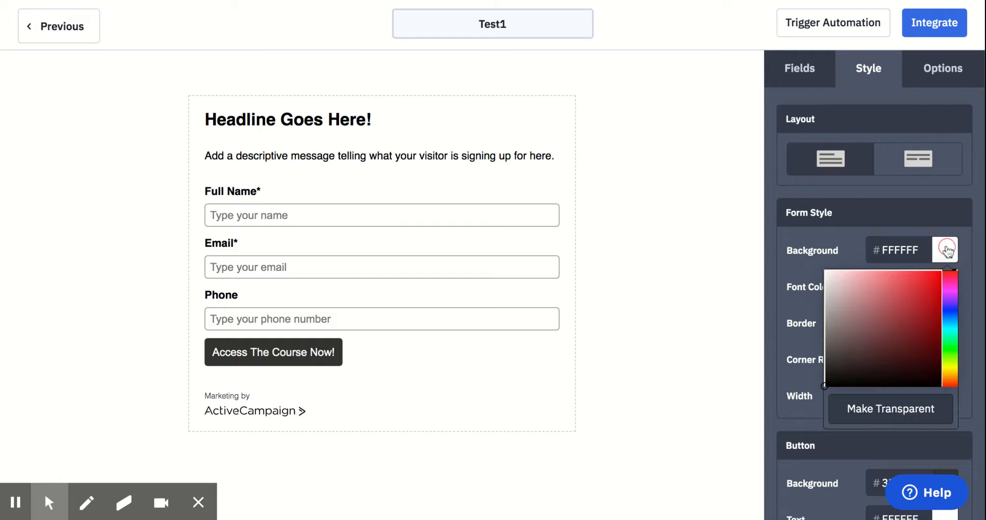
{"action": "left_click", "coordinate": [930, 325]}
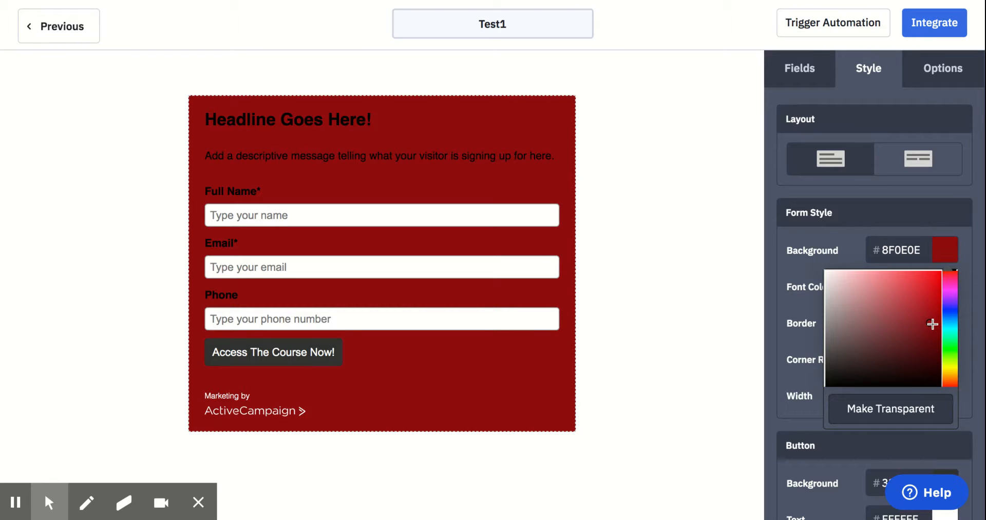
{"action": "left_click", "coordinate": [740, 300]}
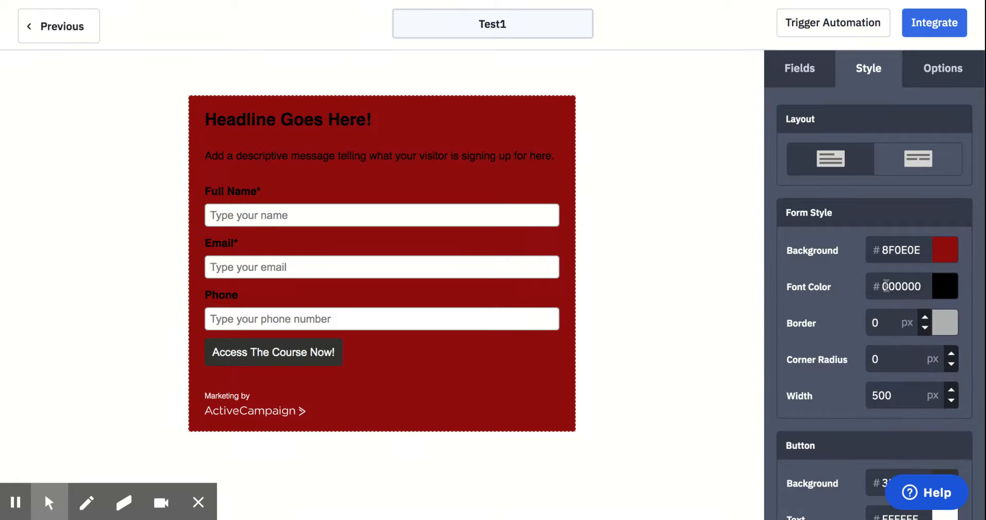
Step: Set the form's font color to white, FFFFFF
{"action": "left_click", "coordinate": [935, 290]}
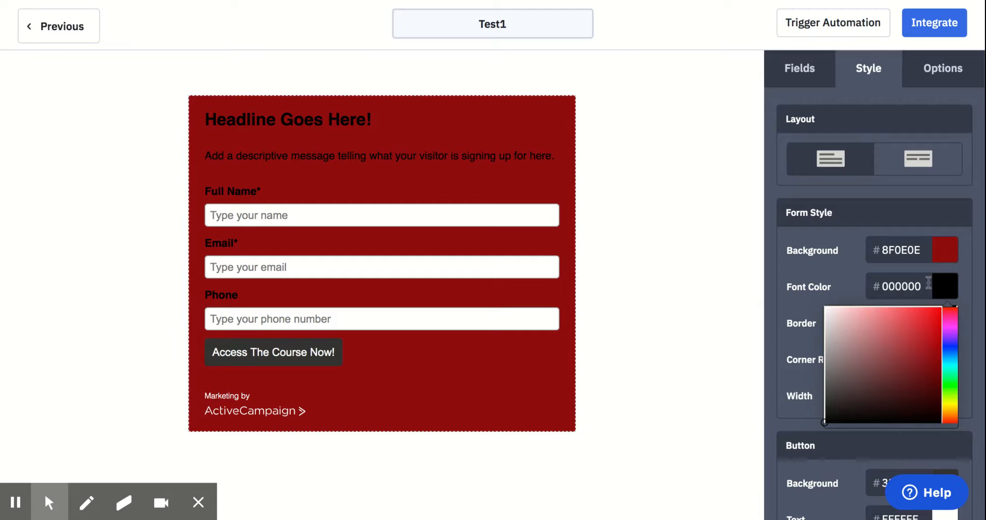
{"action": "double_click", "coordinate": [883, 288]}
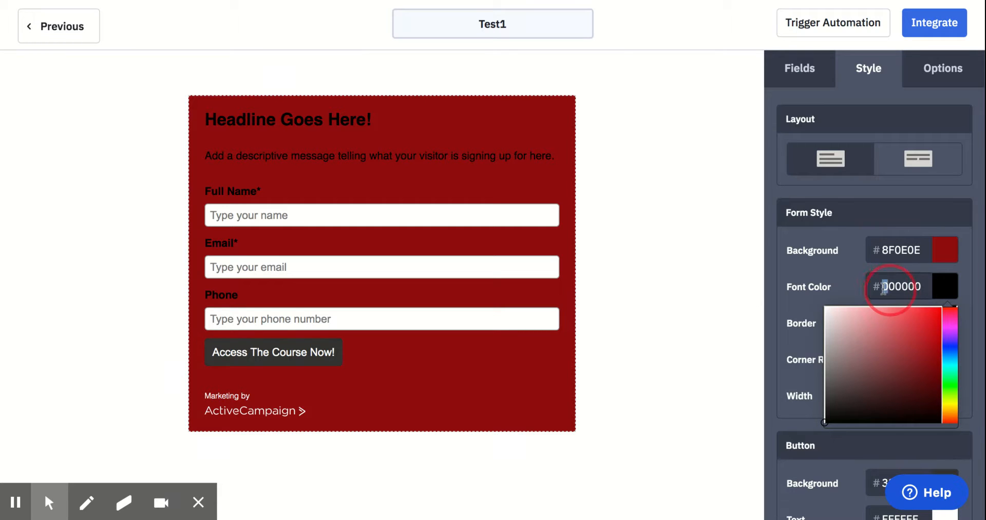
{"action": "type", "text": "FF"}
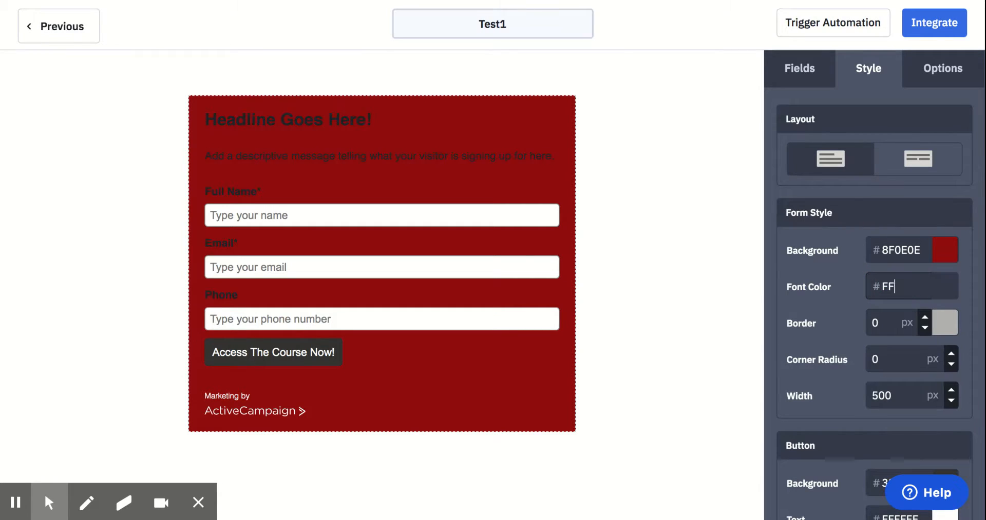
{"action": "type", "text": "FFFF"}
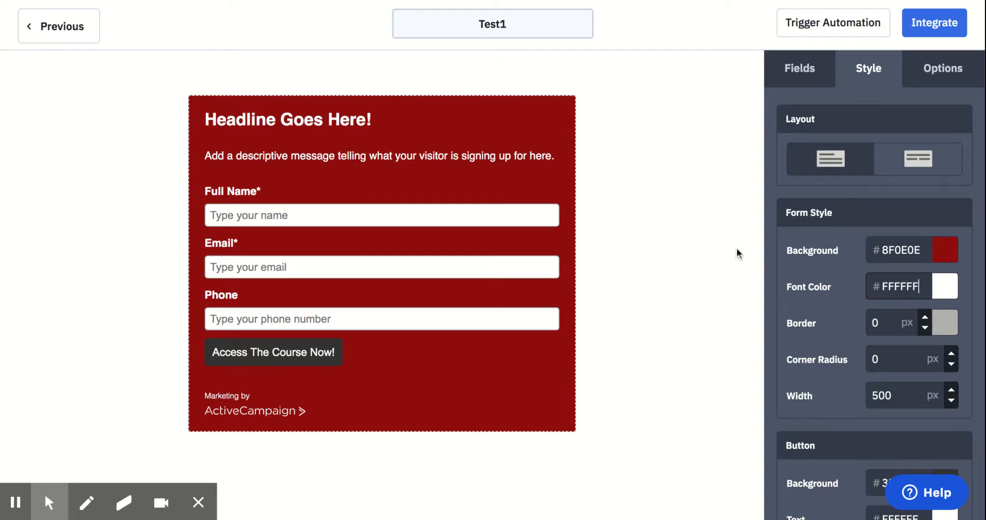
{"action": "left_click", "coordinate": [694, 260]}
Step: Round the form's corners, trying a 20 px radius first and settling on 40 px
{"action": "scroll", "coordinate": [664, 362], "scroll_direction": "down", "scroll_amount": 1}
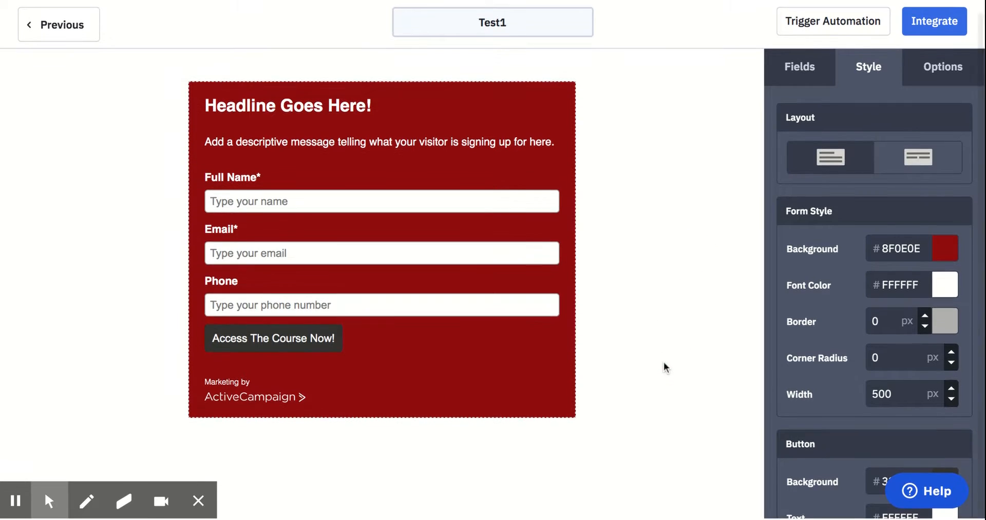
{"action": "left_click", "coordinate": [951, 354]}
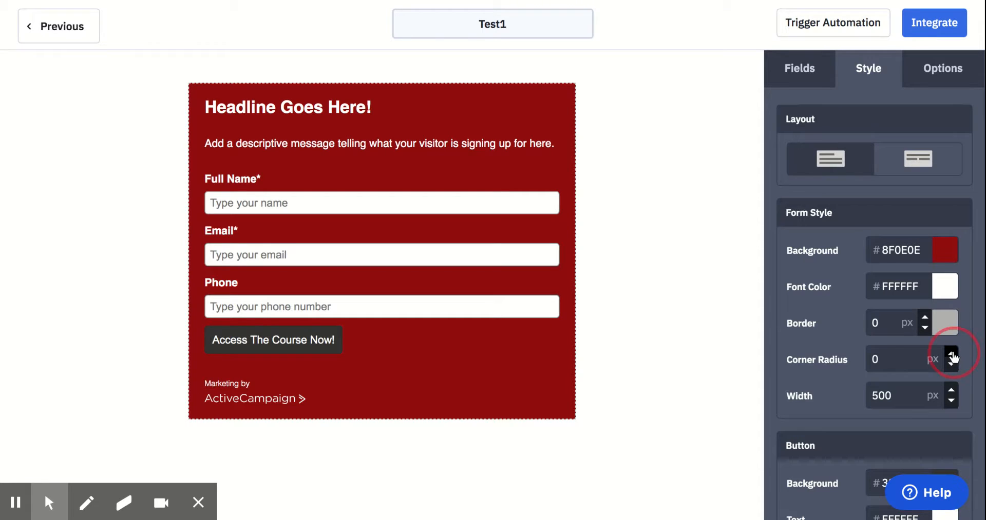
{"action": "double_click", "coordinate": [877, 359]}
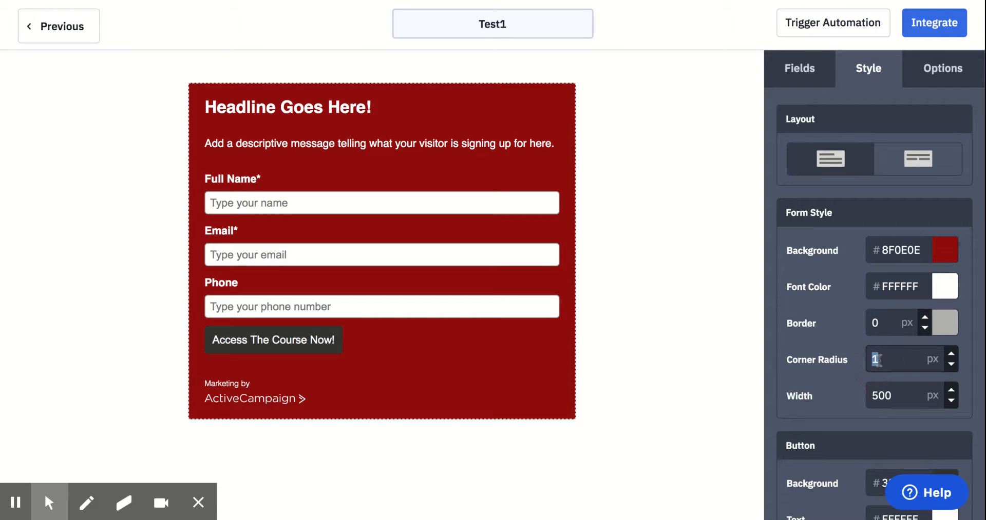
{"action": "type", "text": "20"}
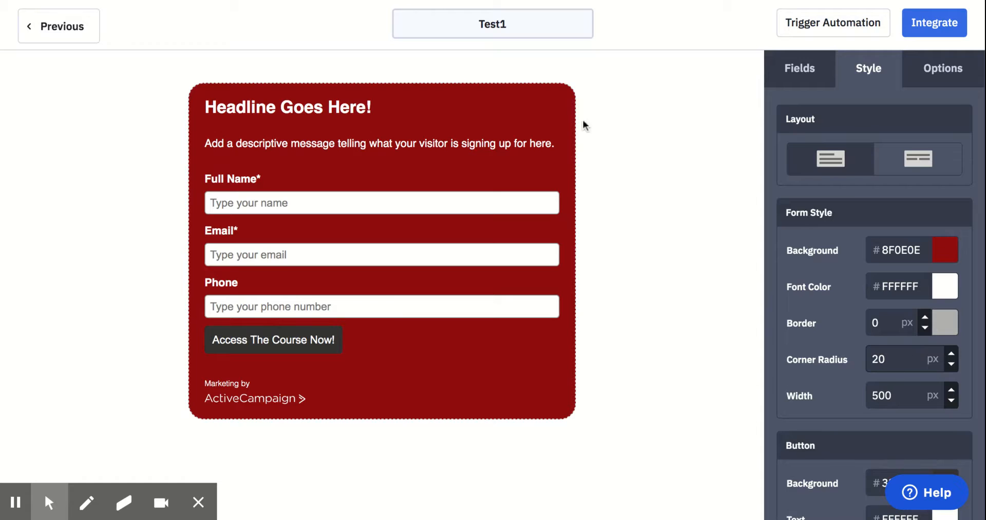
{"action": "left_click_drag", "start_coordinate": [878, 359], "coordinate": [872, 361]}
{"action": "type", "text": "4"}
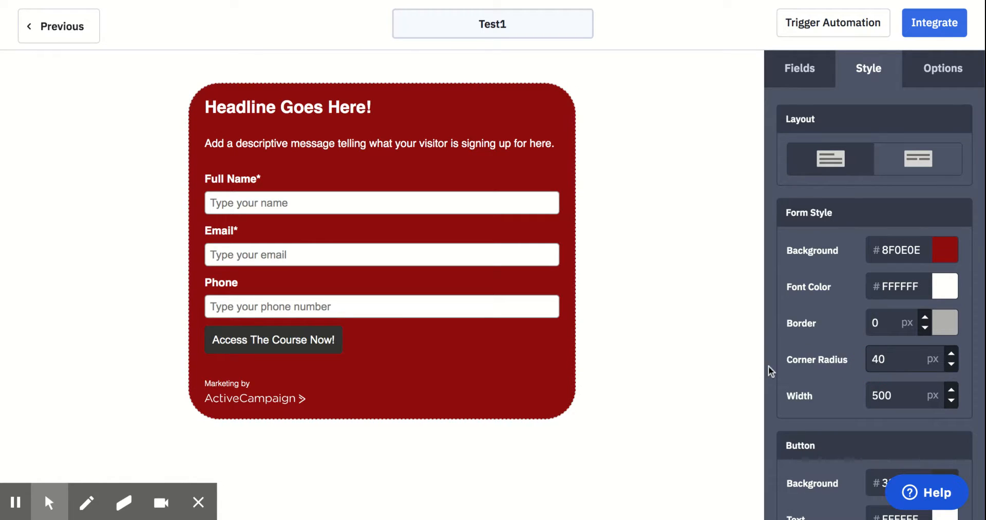
{"action": "left_click", "coordinate": [678, 347]}
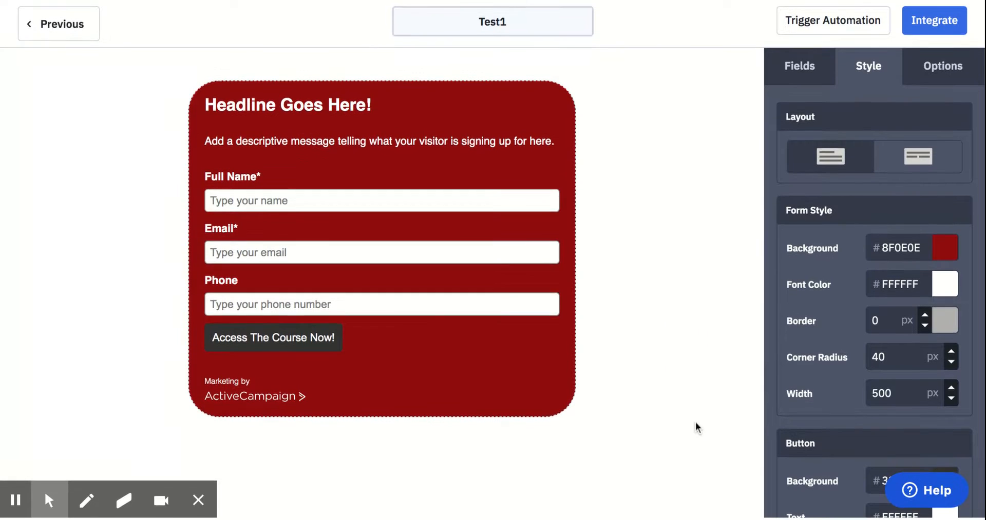
{"action": "scroll", "coordinate": [695, 422], "scroll_direction": "up", "scroll_amount": 1}
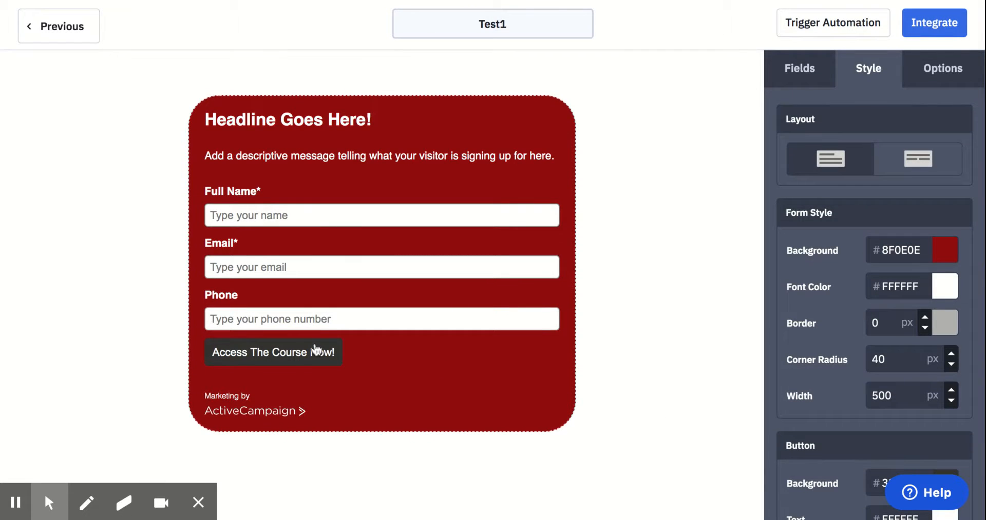
Step: Examine the form's options for submission, list subscription and overwriting existing field data
{"action": "left_click", "coordinate": [941, 76]}
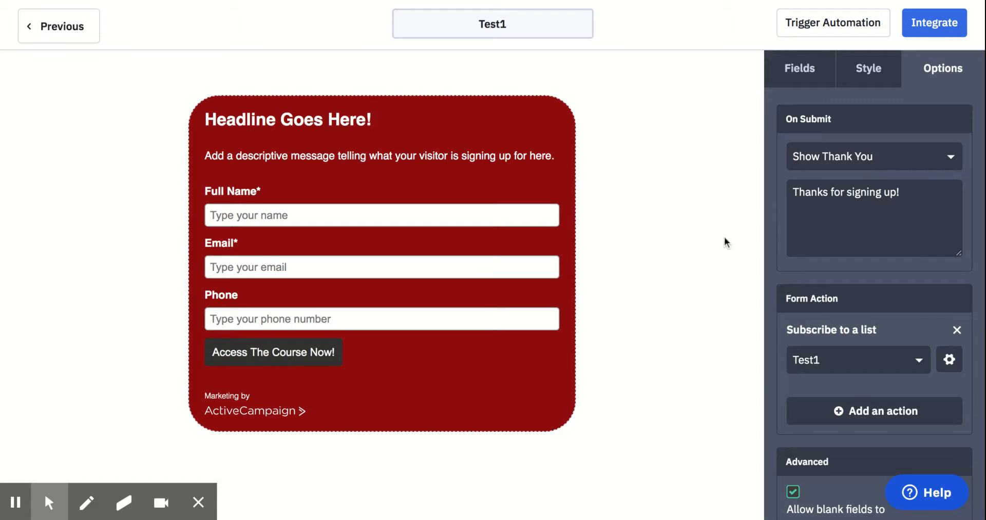
{"action": "scroll", "coordinate": [710, 320], "scroll_direction": "down", "scroll_amount": 1}
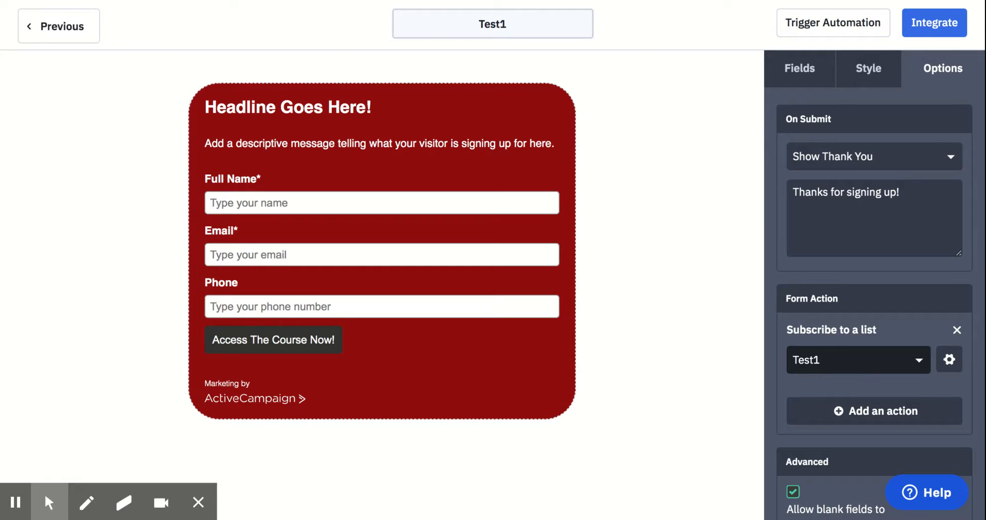
{"action": "scroll", "coordinate": [842, 373], "scroll_direction": "down", "scroll_amount": 1}
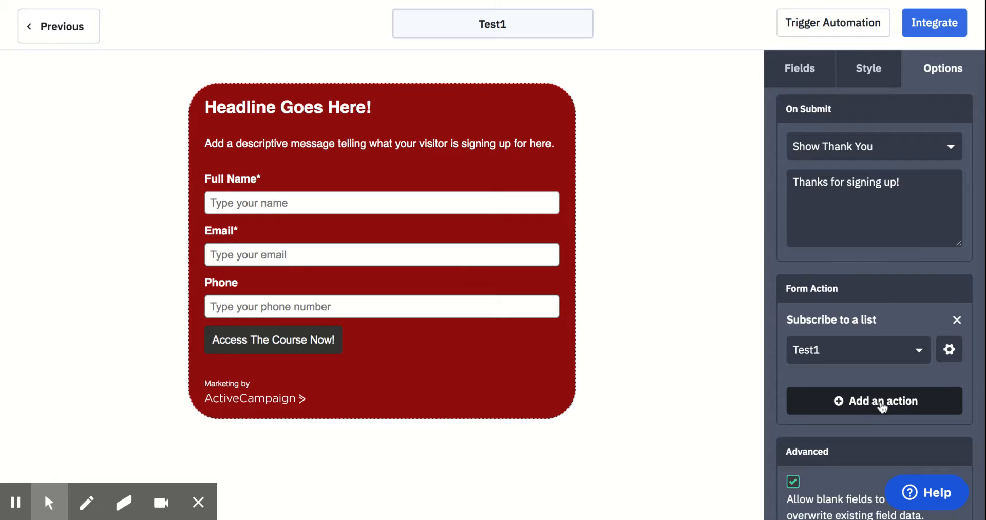
{"action": "scroll", "coordinate": [882, 407], "scroll_direction": "down", "scroll_amount": 3}
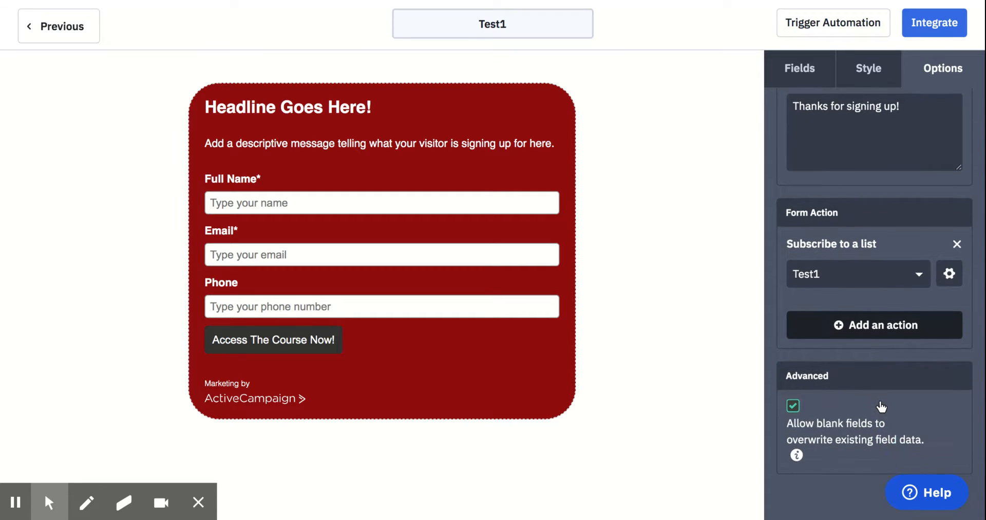
{"action": "scroll", "coordinate": [882, 407], "scroll_direction": "up", "scroll_amount": 2}
{"action": "scroll", "coordinate": [881, 407], "scroll_direction": "up", "scroll_amount": 2}
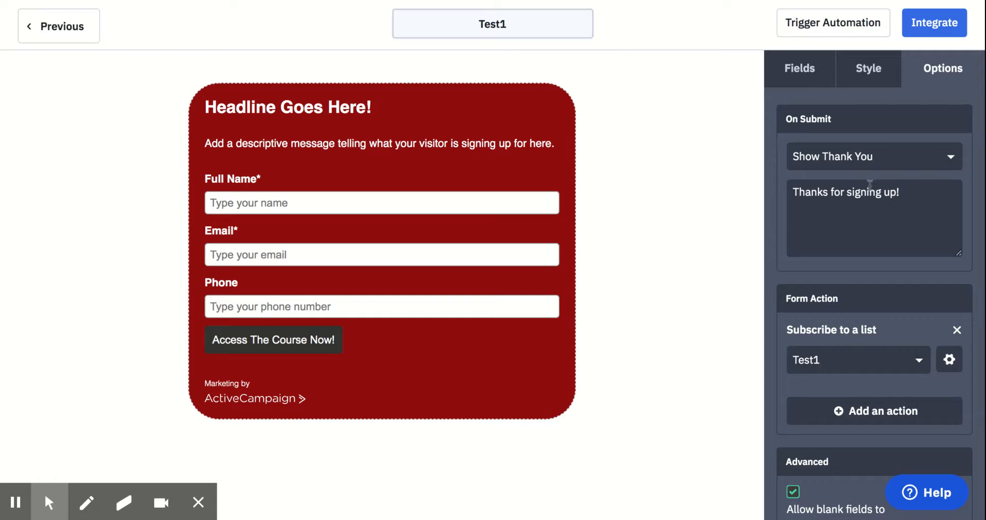
Step: Extend the thank-you message to "Thanks for signing up! Check your email for more information." and view the available submit actions, keeping Show Thank You
{"action": "left_click", "coordinate": [913, 194]}
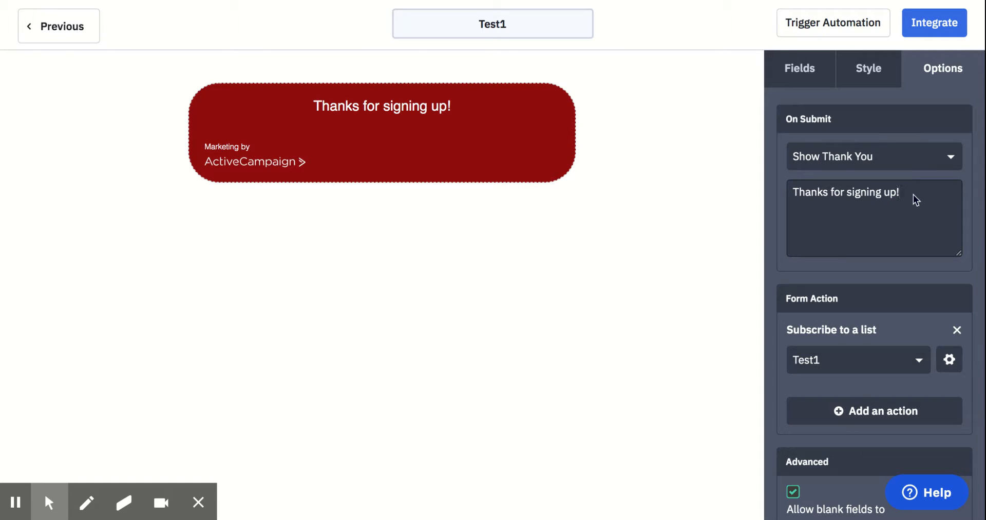
{"action": "type", "text": "C"}
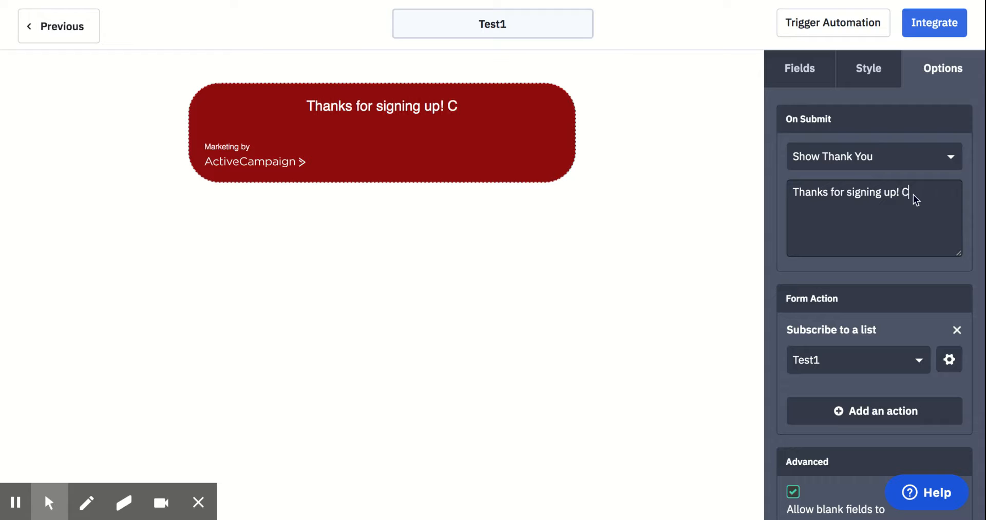
{"action": "type", "text": "heck your emai"}
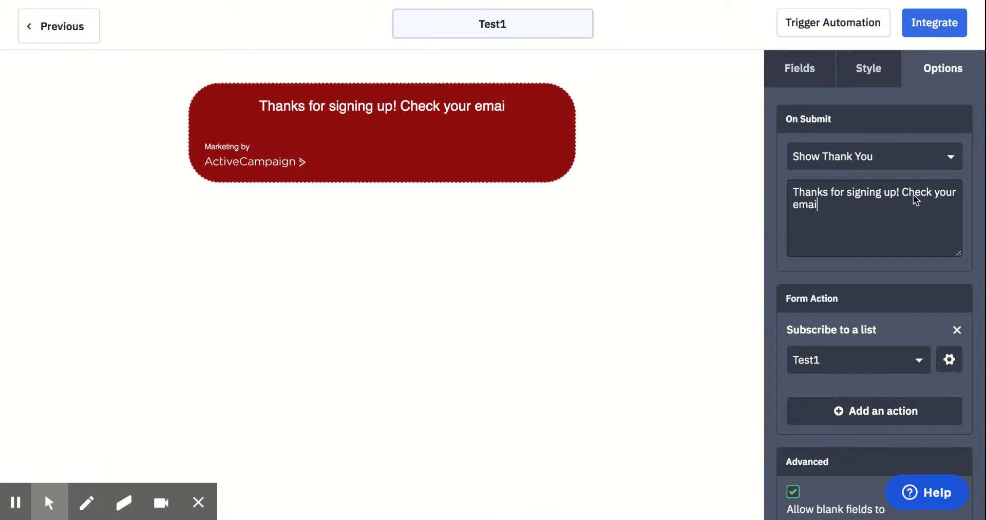
{"action": "type", "text": "l for more i"}
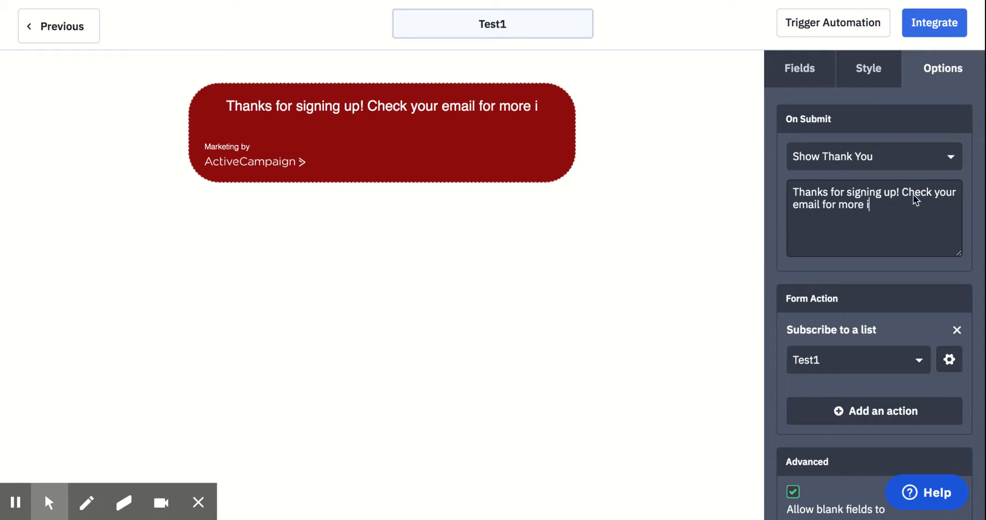
{"action": "type", "text": "nformation."}
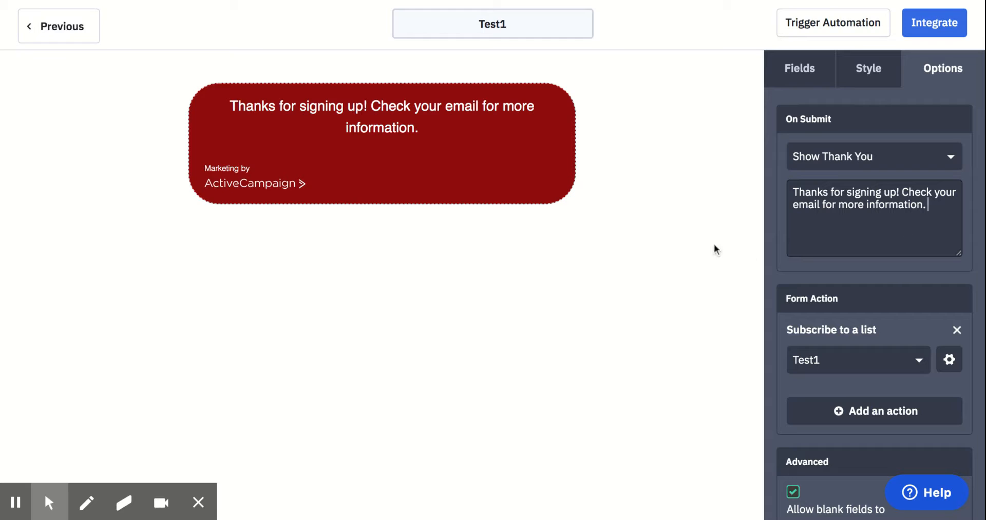
{"action": "left_click", "coordinate": [689, 256]}
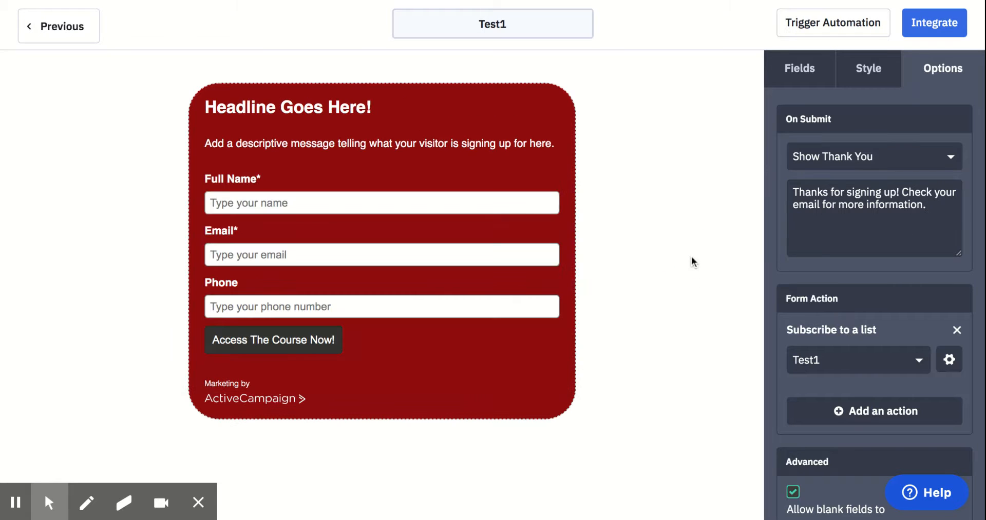
{"action": "left_click", "coordinate": [951, 160]}
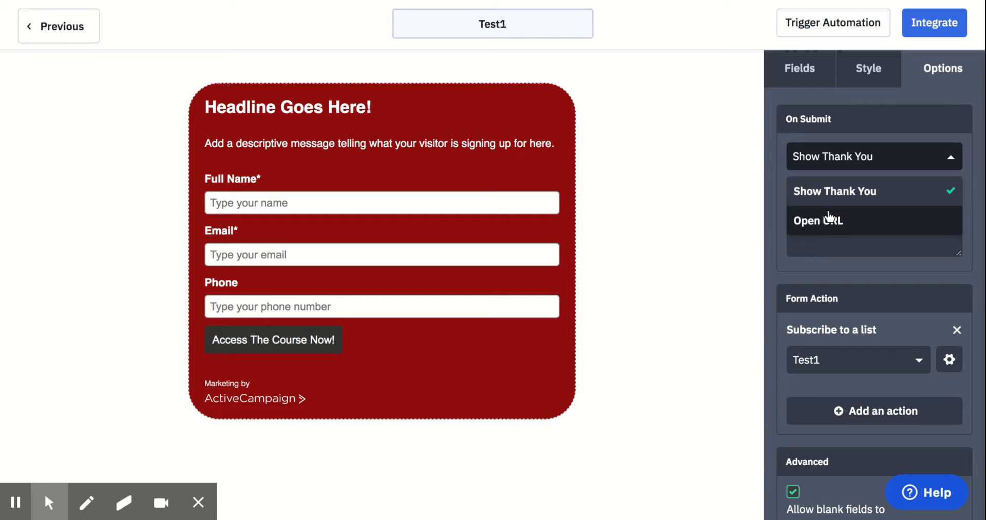
{"action": "left_click", "coordinate": [687, 229]}
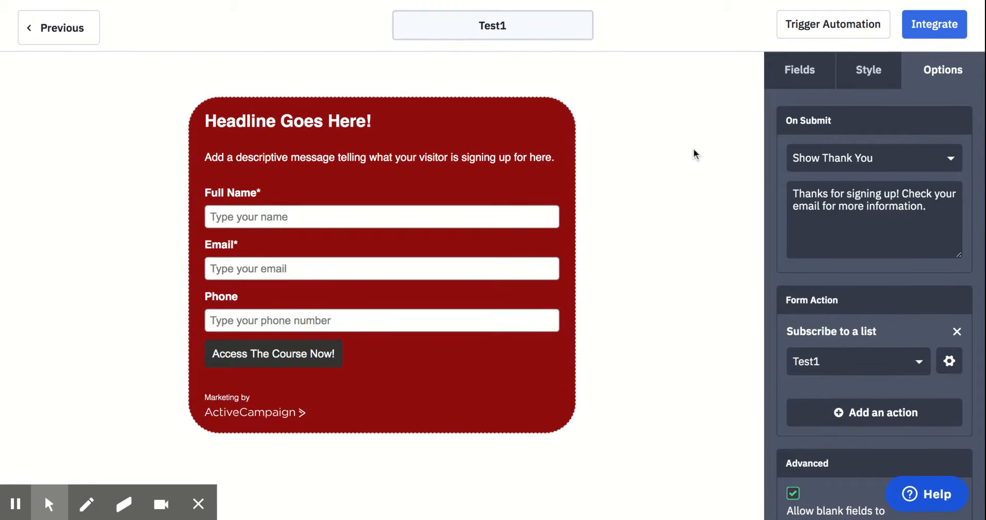
Step: Go to the form's integration page and examine its Simple Embed and Full Embed code
{"action": "left_click", "coordinate": [937, 29]}
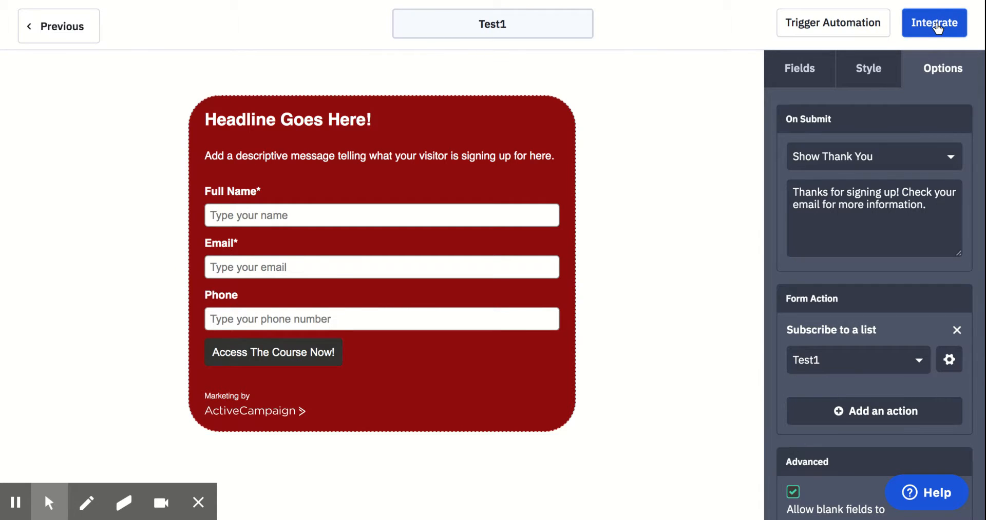
{"action": "scroll", "coordinate": [875, 291], "scroll_direction": "down", "scroll_amount": 1}
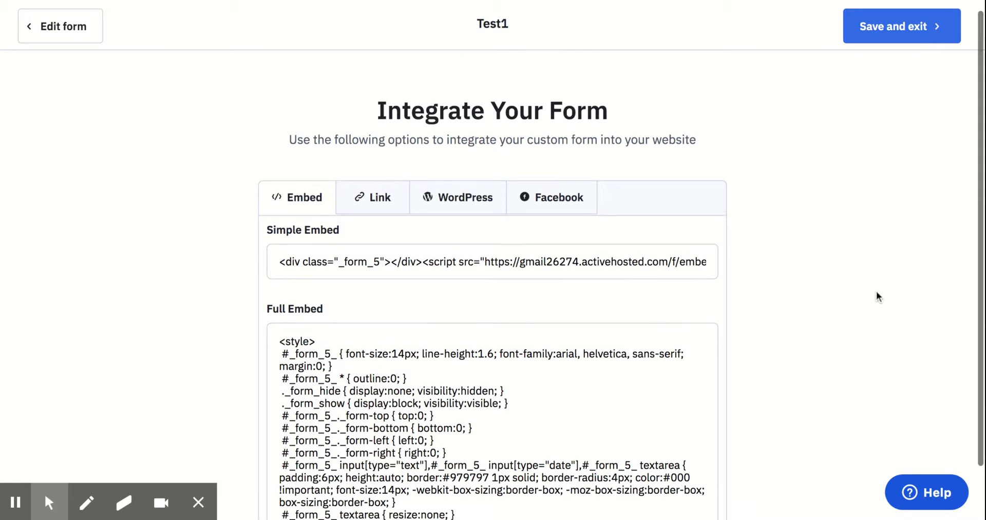
{"action": "scroll", "coordinate": [875, 291], "scroll_direction": "down", "scroll_amount": 2}
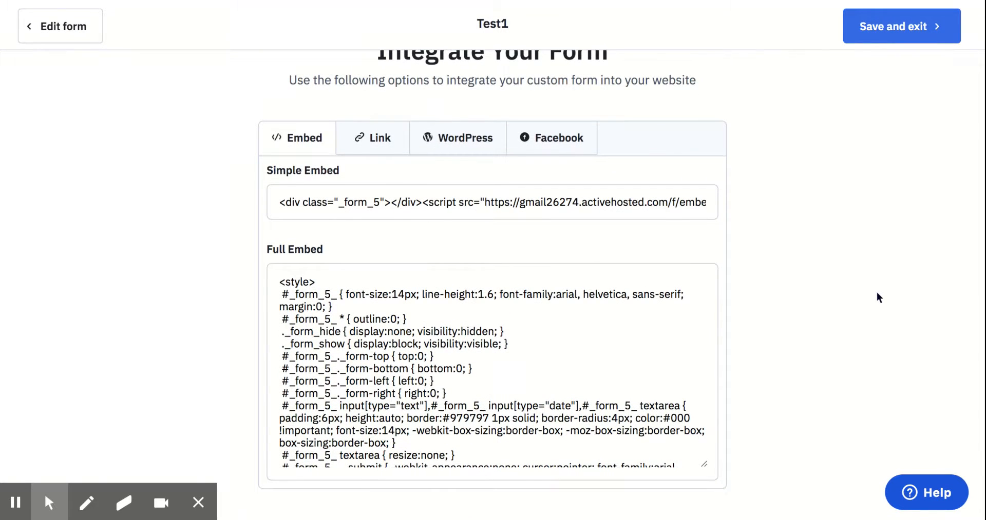
{"action": "scroll", "coordinate": [876, 292], "scroll_direction": "up", "scroll_amount": 1}
{"action": "scroll", "coordinate": [876, 292], "scroll_direction": "down", "scroll_amount": 1}
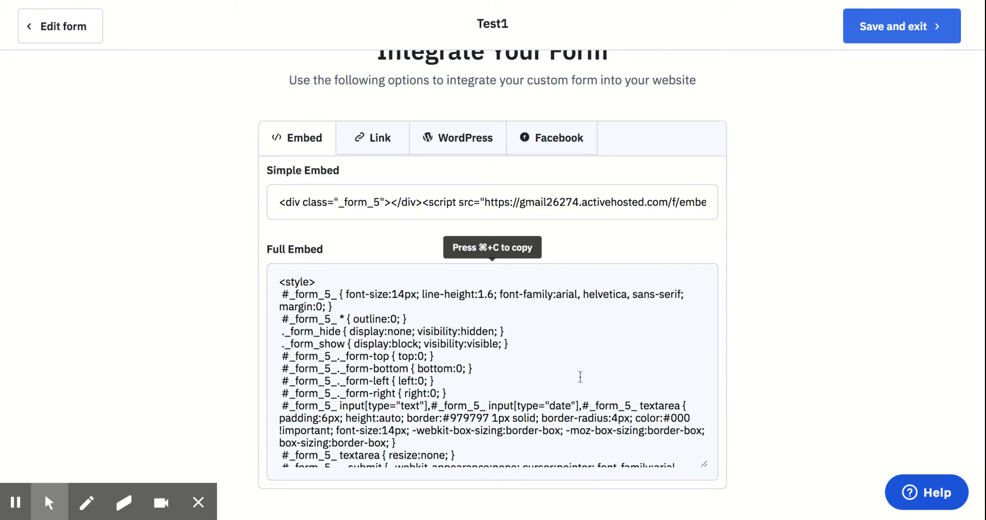
{"action": "scroll", "coordinate": [580, 378], "scroll_direction": "up", "scroll_amount": 1}
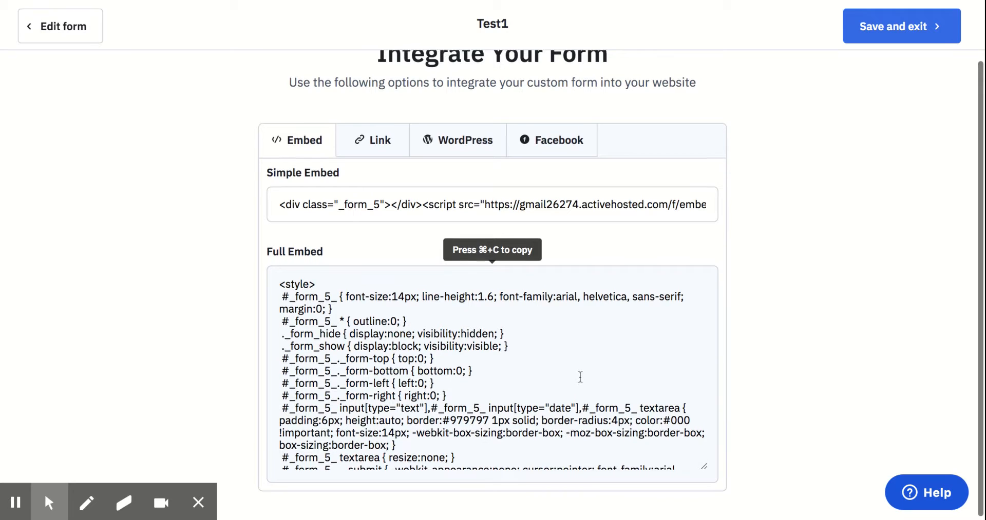
Step: Examine the form's shareable link and the instructions for adding the form to a Facebook page
{"action": "left_click", "coordinate": [384, 146]}
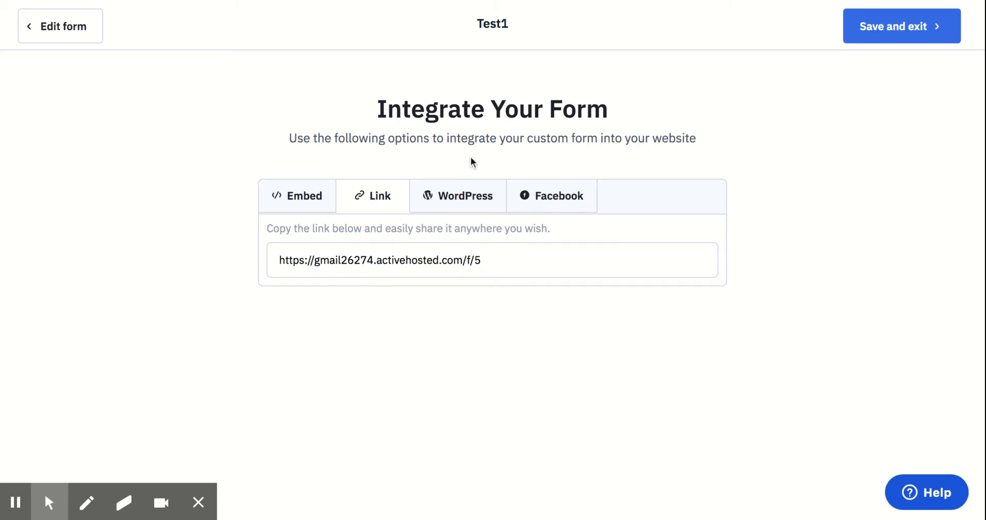
{"action": "left_click", "coordinate": [544, 199]}
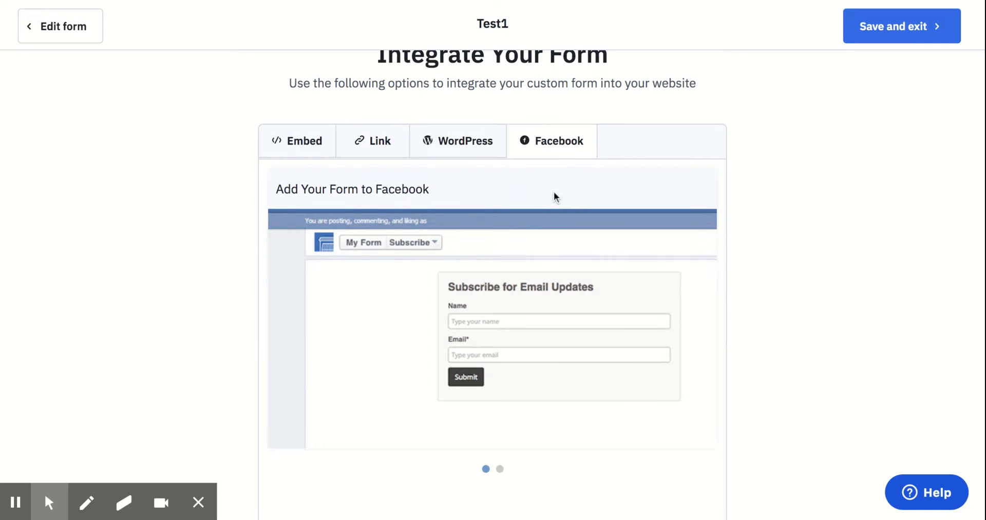
{"action": "scroll", "coordinate": [456, 361], "scroll_direction": "down", "scroll_amount": 2}
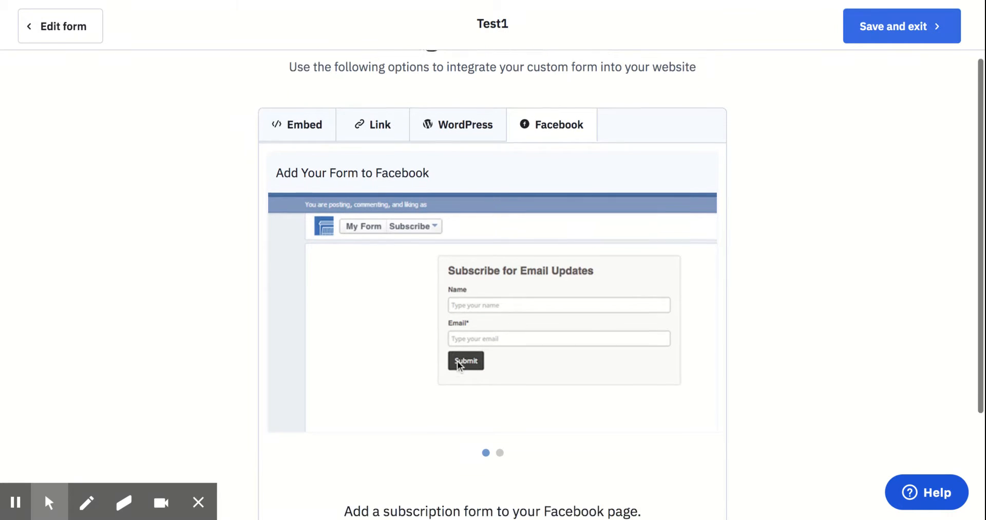
{"action": "scroll", "coordinate": [457, 362], "scroll_direction": "down", "scroll_amount": 3}
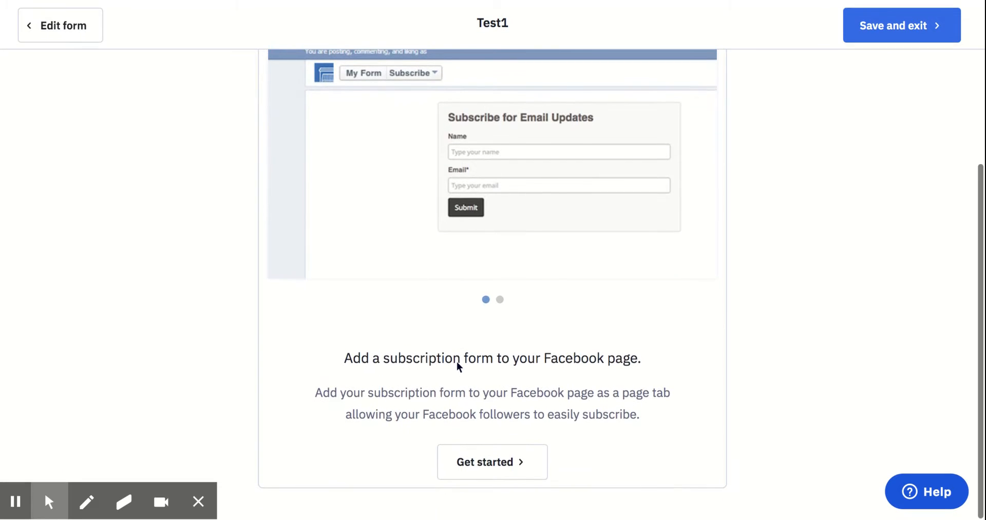
{"action": "scroll", "coordinate": [457, 362], "scroll_direction": "up", "scroll_amount": 3}
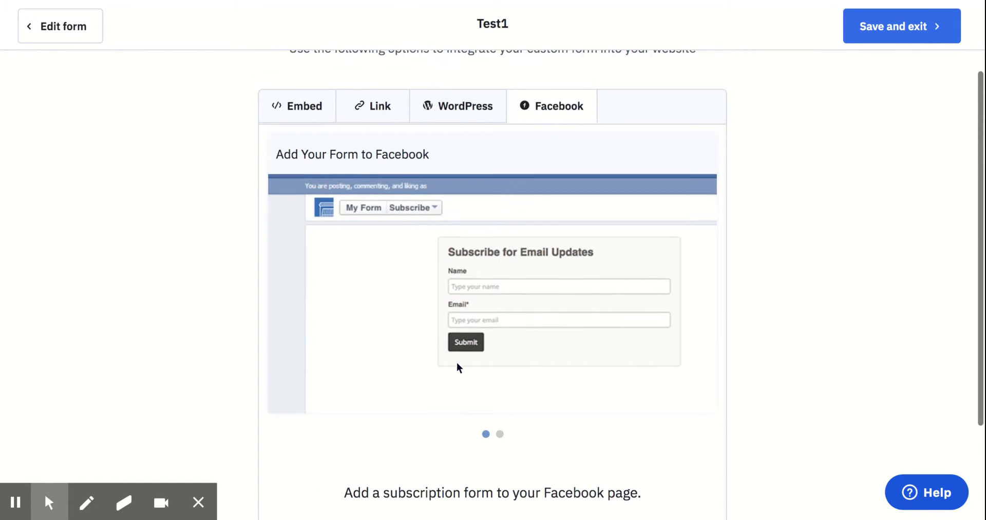
Step: Examine the WordPress integration option for the form, including its plugin download and setup description
{"action": "left_click", "coordinate": [466, 114]}
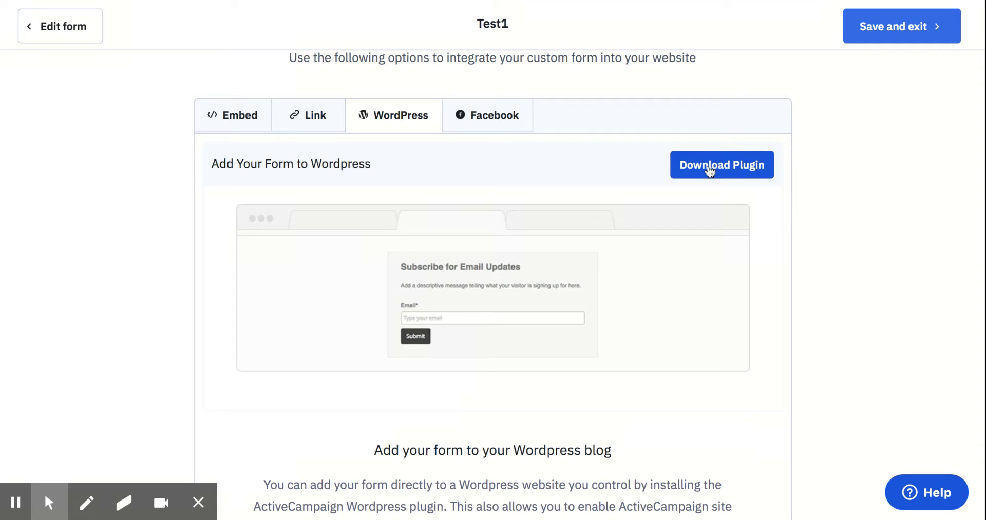
{"action": "scroll", "coordinate": [721, 349], "scroll_direction": "down", "scroll_amount": 3}
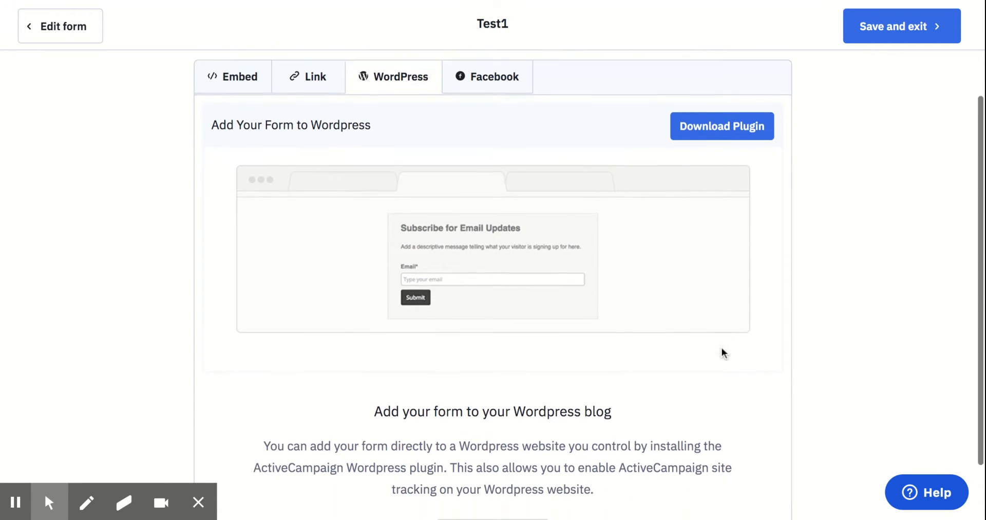
{"action": "scroll", "coordinate": [723, 354], "scroll_direction": "up", "scroll_amount": 5}
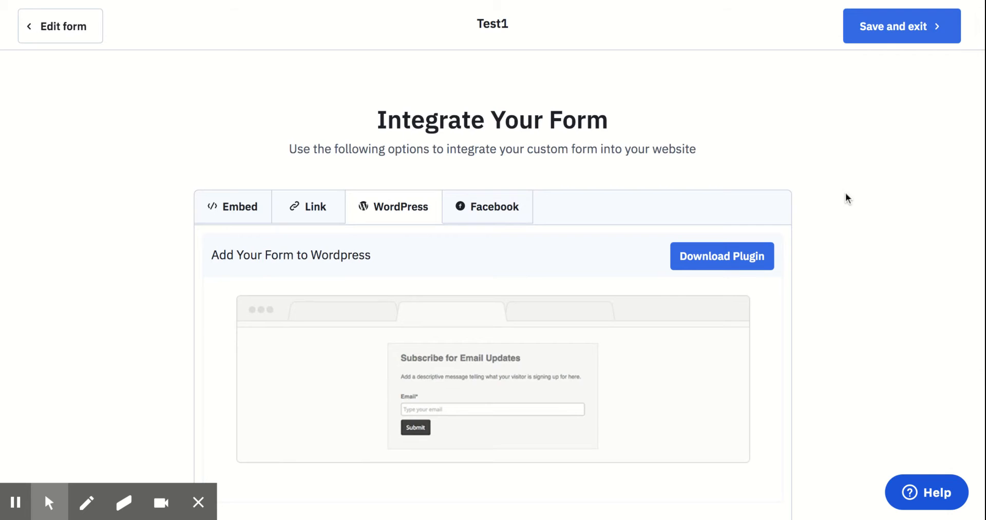
{"action": "scroll", "coordinate": [846, 199], "scroll_direction": "down", "scroll_amount": 2}
{"action": "scroll", "coordinate": [846, 195], "scroll_direction": "down", "scroll_amount": 5}
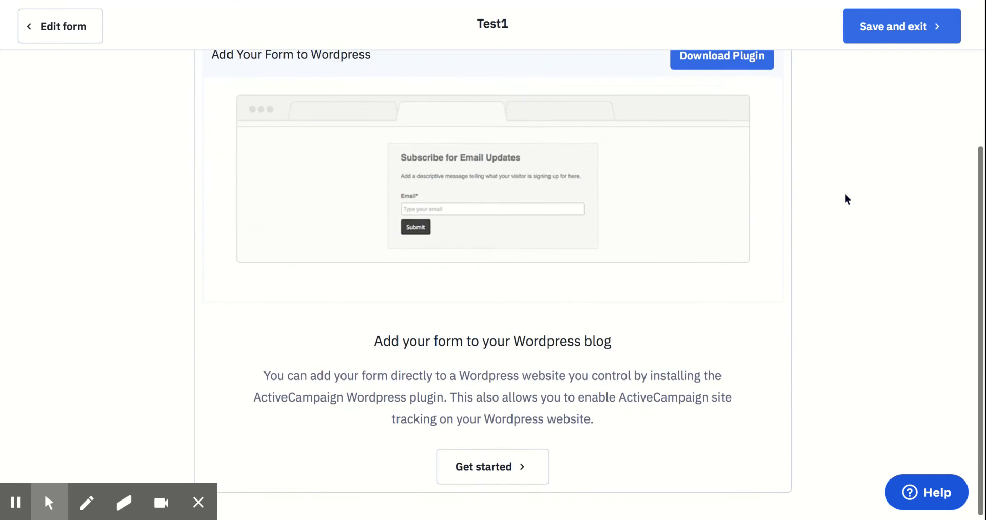
{"action": "scroll", "coordinate": [845, 195], "scroll_direction": "down", "scroll_amount": 1}
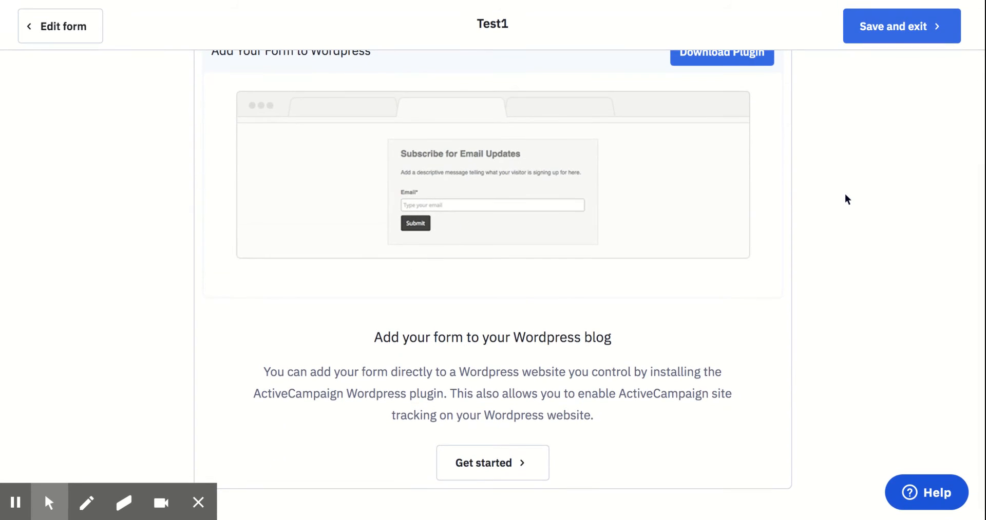
{"action": "scroll", "coordinate": [845, 196], "scroll_direction": "up", "scroll_amount": 5}
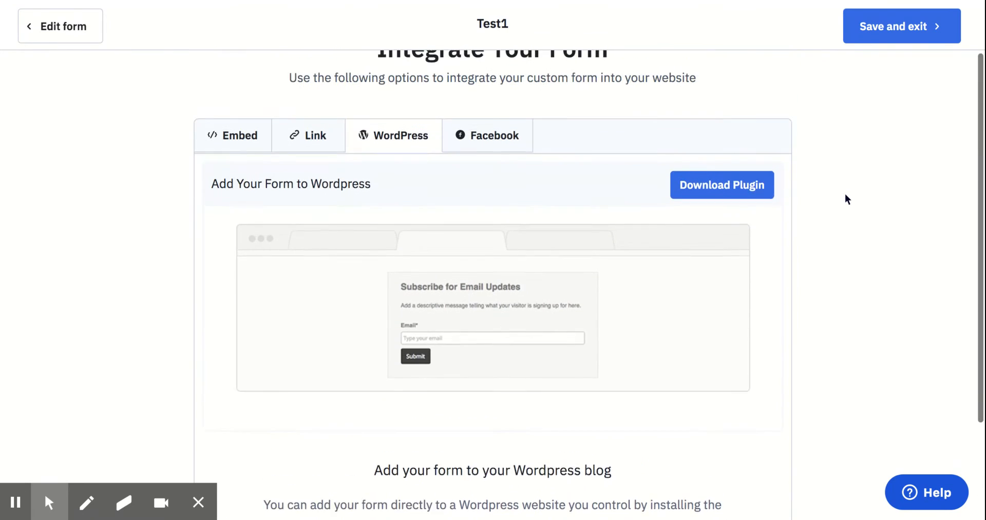